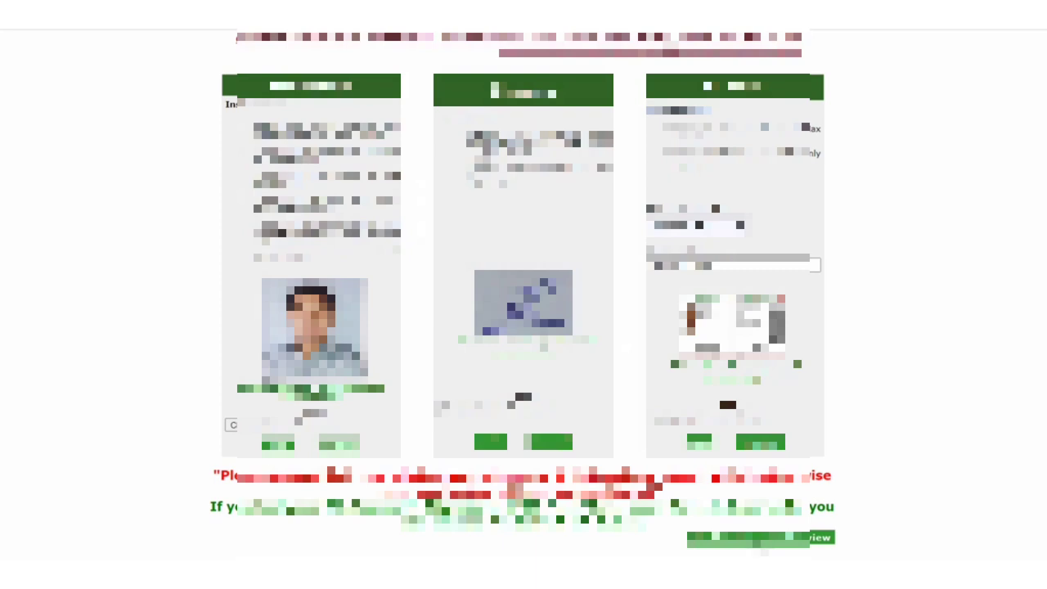
- Open the application form preview showing the entered details, photo, signature and ID proof
{"action": "scroll", "coordinate": [781, 503], "scroll_direction": "up", "scroll_amount": 2}
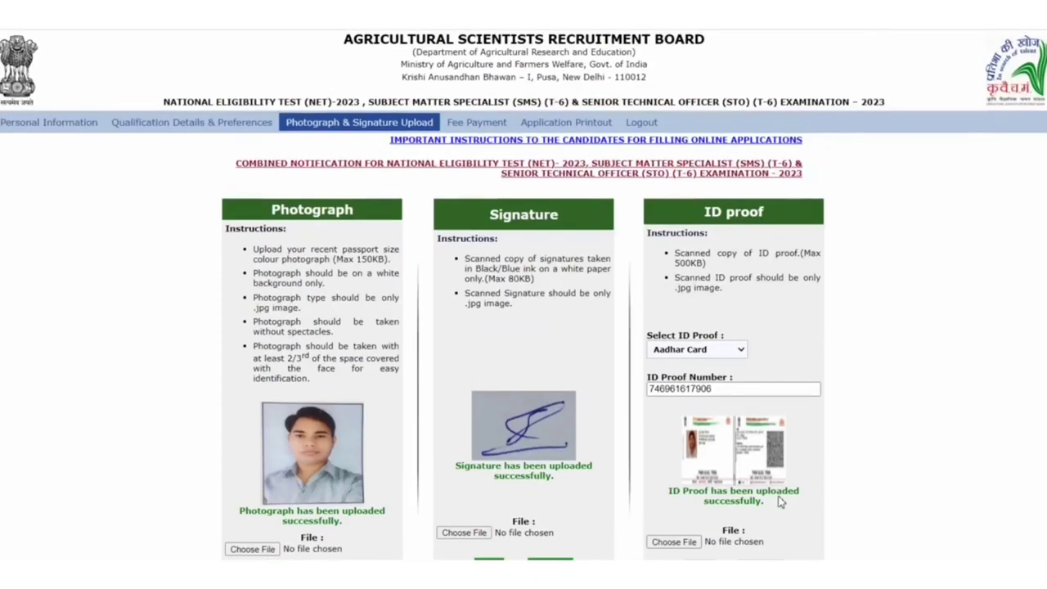
{"action": "scroll", "coordinate": [781, 503], "scroll_direction": "down", "scroll_amount": 2}
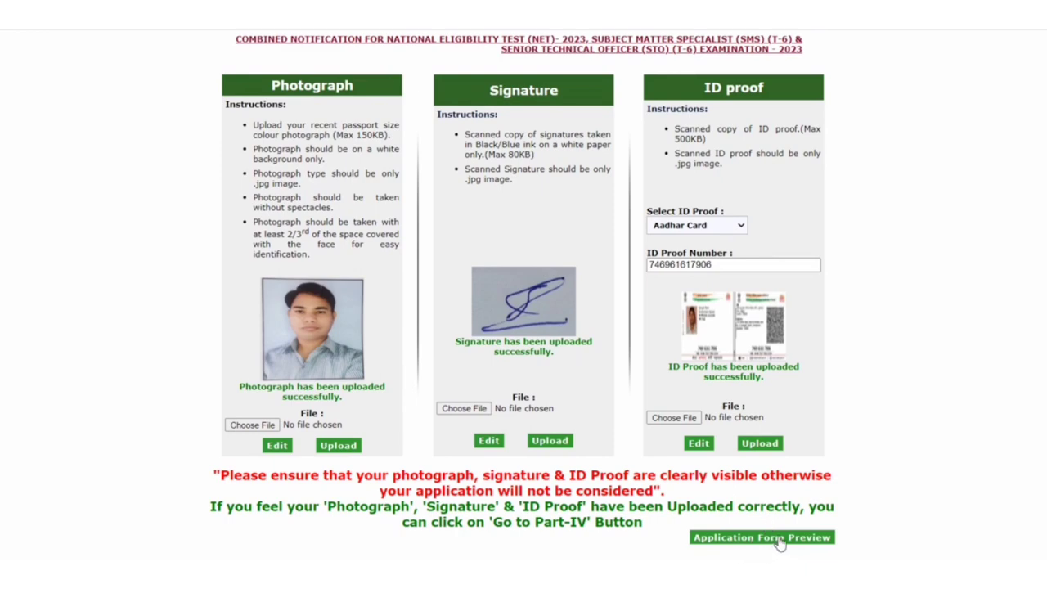
{"action": "left_click", "coordinate": [778, 539]}
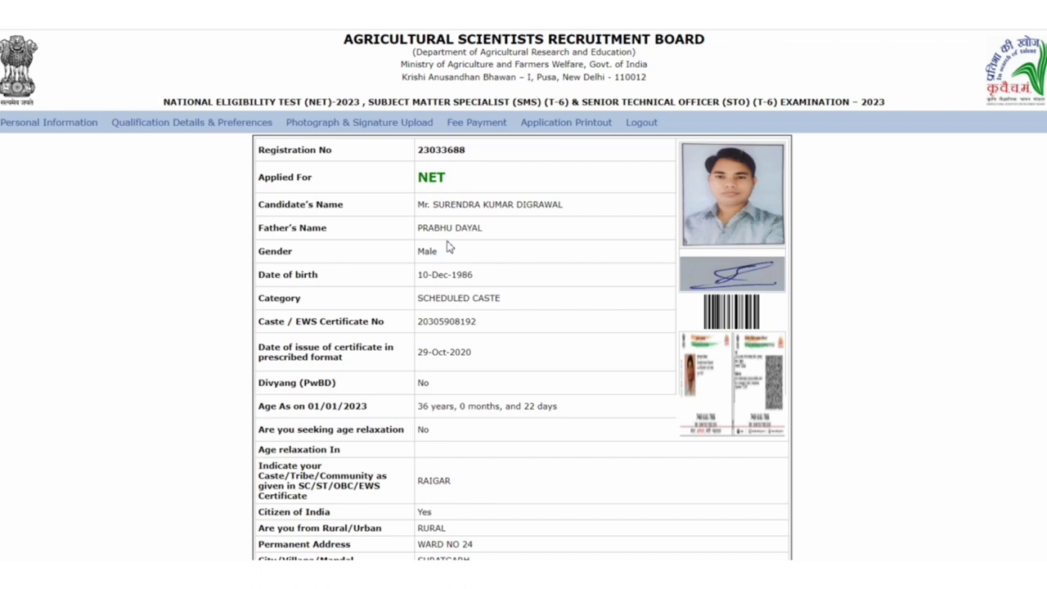
- Review the whole preview and accept it with I Agree (Go To Part-IV) to reach the Rs 250 fee page
{"action": "scroll", "coordinate": [466, 304], "scroll_direction": "down", "scroll_amount": 2}
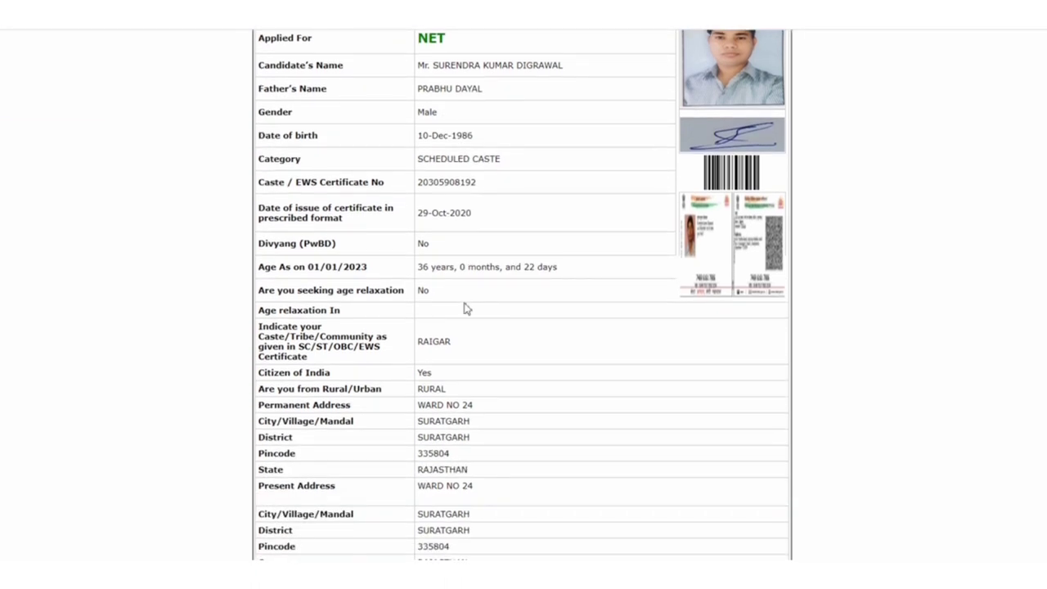
{"action": "scroll", "coordinate": [464, 308], "scroll_direction": "down", "scroll_amount": 3}
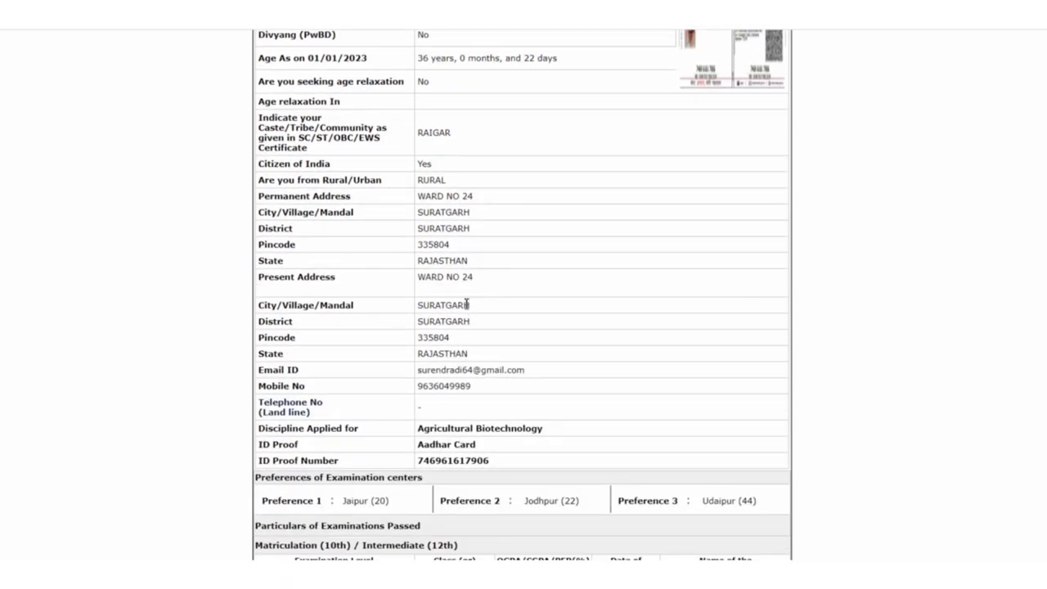
{"action": "scroll", "coordinate": [466, 304], "scroll_direction": "down", "scroll_amount": 7}
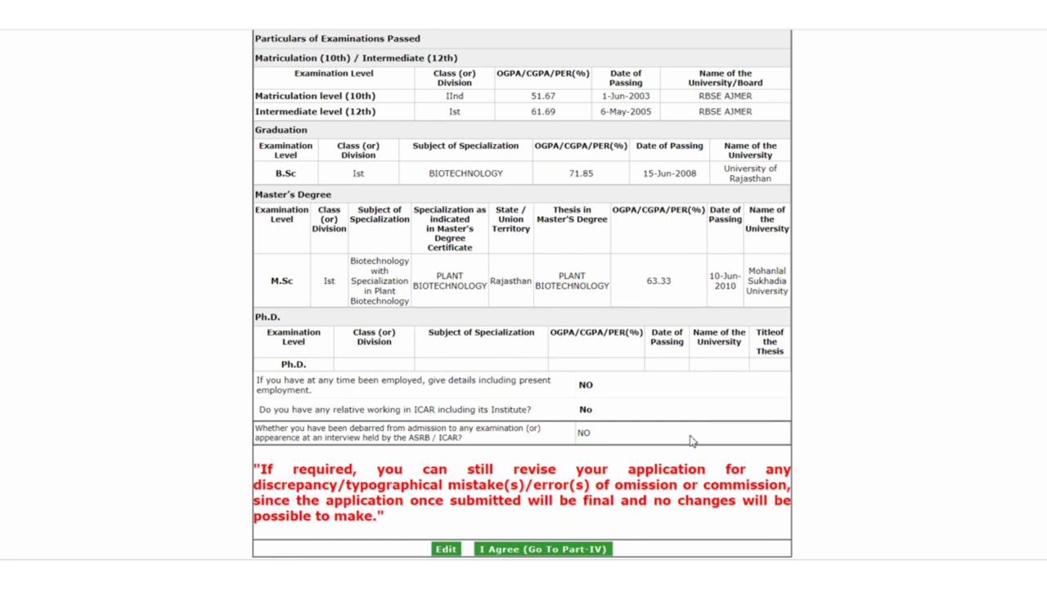
{"action": "left_click", "coordinate": [539, 549]}
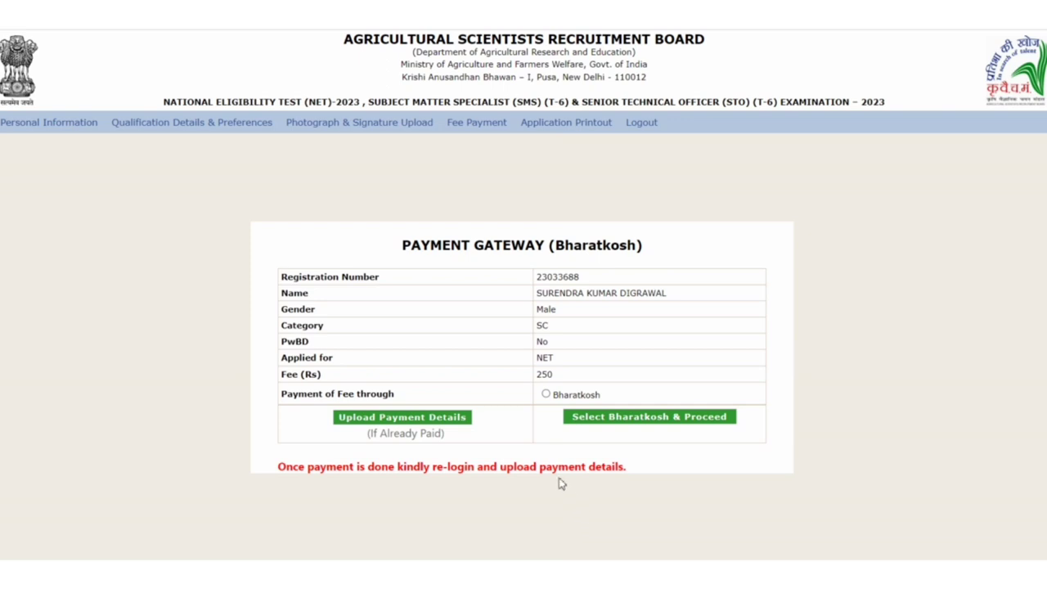
- Choose Bharatkosh as the payment method and proceed, landing back on the ASRB NET examination page
{"action": "left_click", "coordinate": [545, 394]}
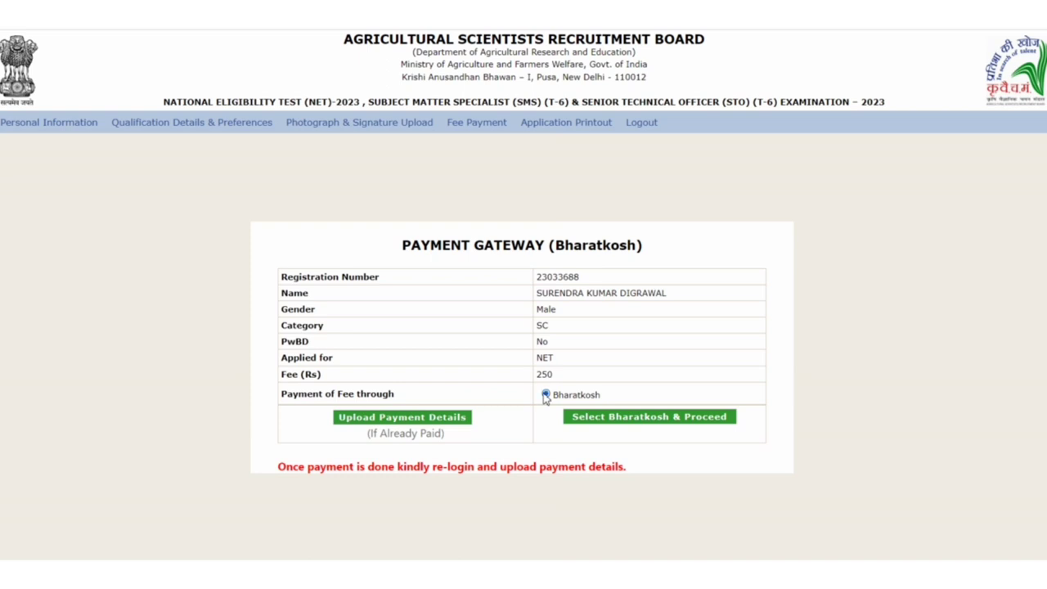
{"action": "left_click", "coordinate": [607, 418]}
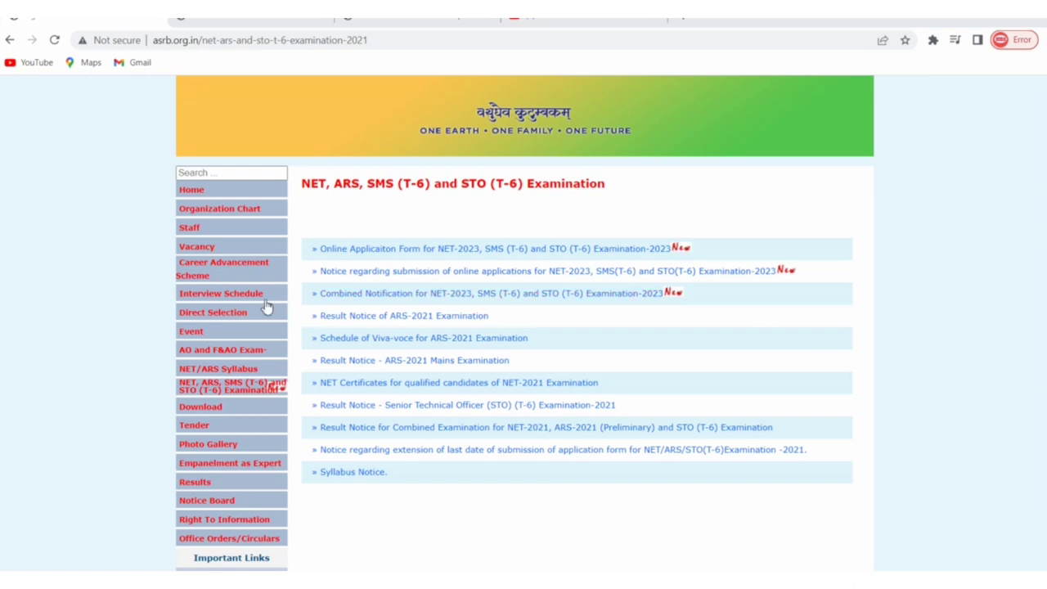
- Open the Online Application Form for NET-2023 link, moving back and forward to its login page
{"action": "left_click", "coordinate": [343, 252]}
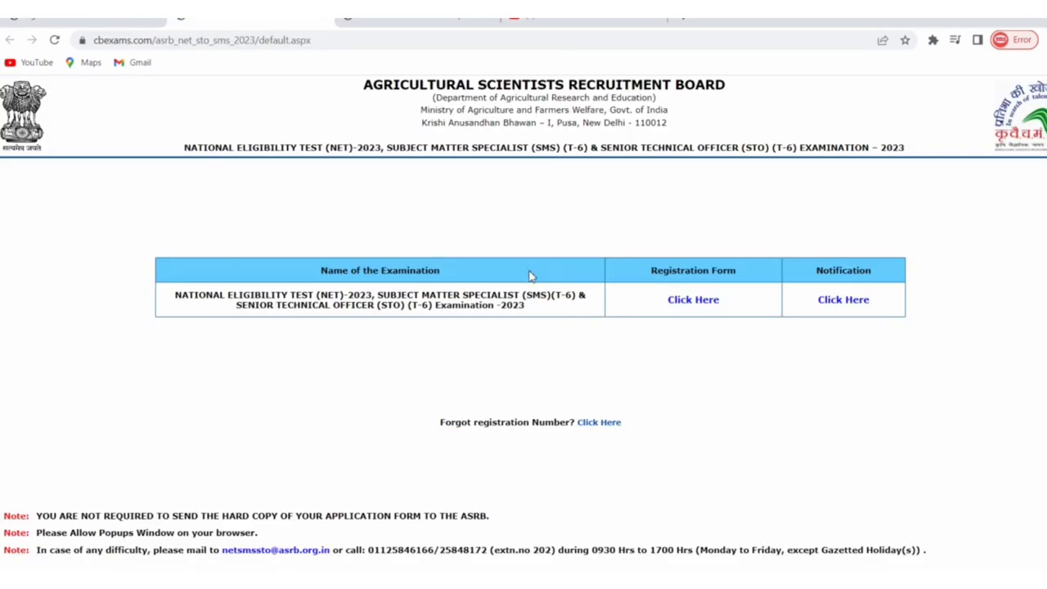
{"action": "key", "text": "alt+Left"}
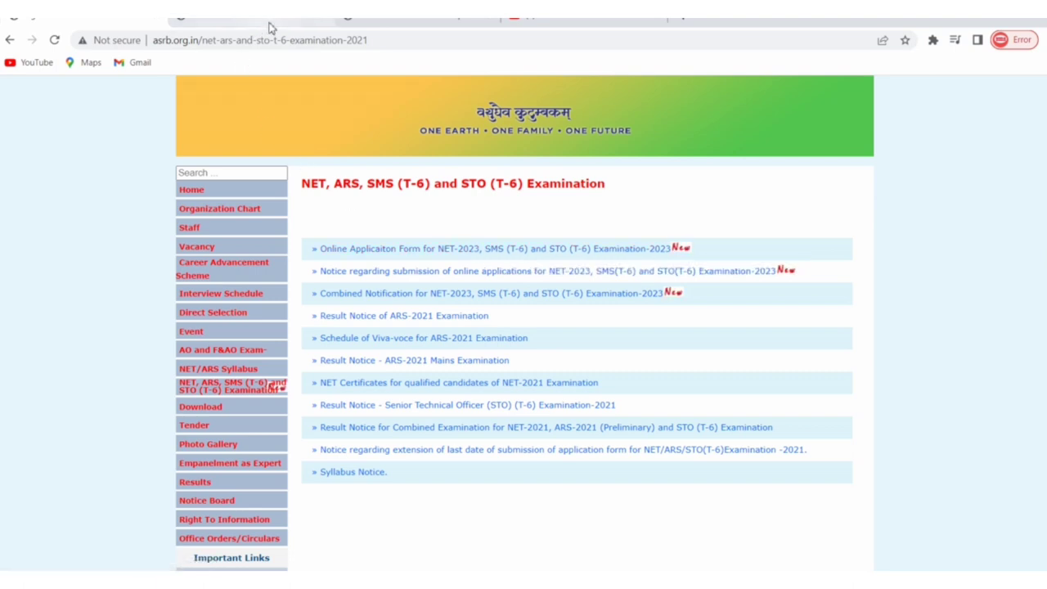
{"action": "key", "text": "alt+Right"}
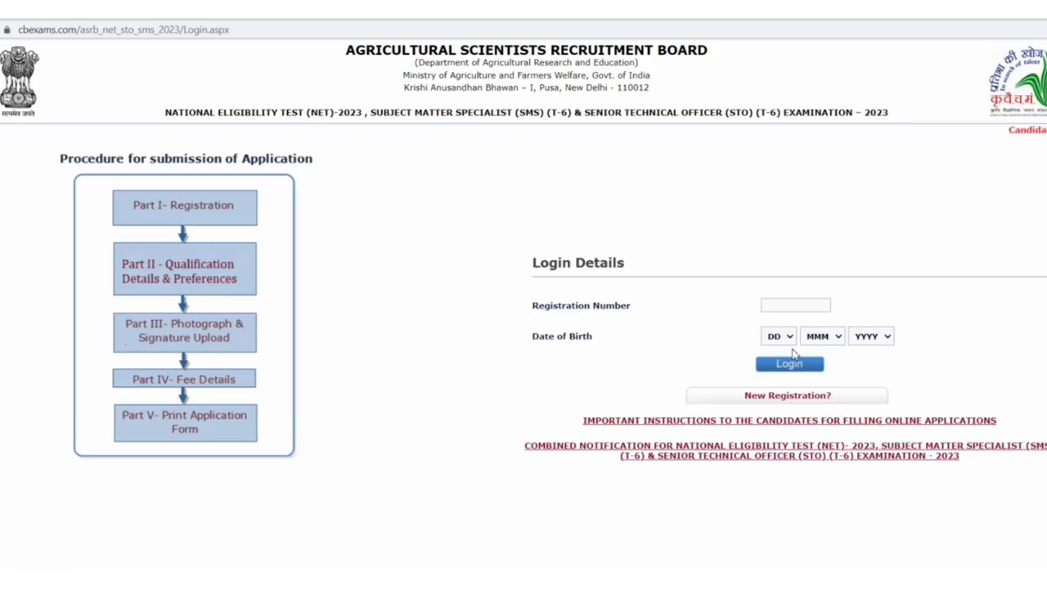
- Log in with the candidate's registration number and date of birth (day, month, year)
{"action": "left_click", "coordinate": [798, 304]}
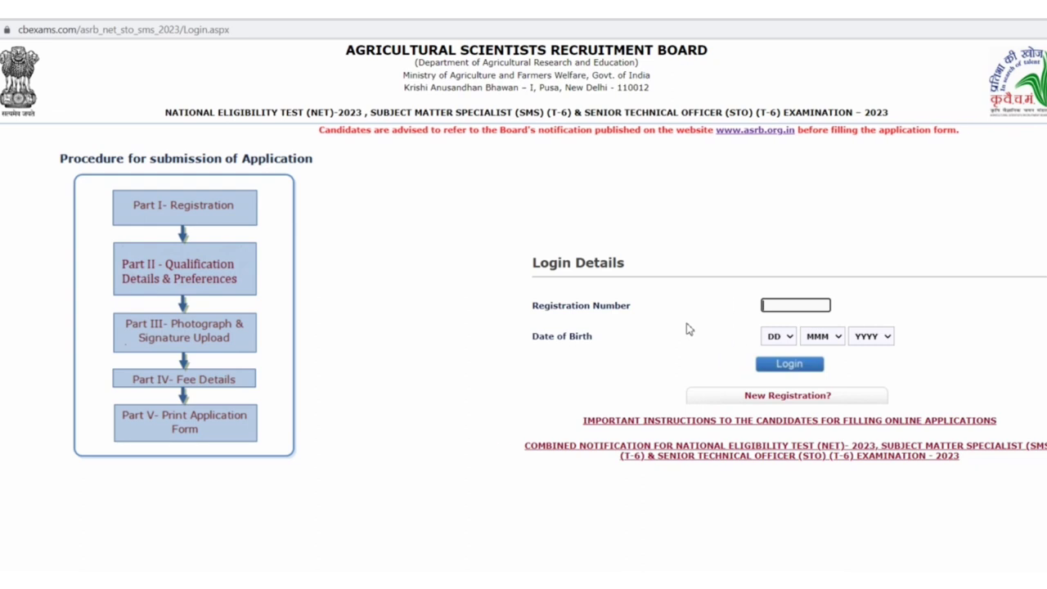
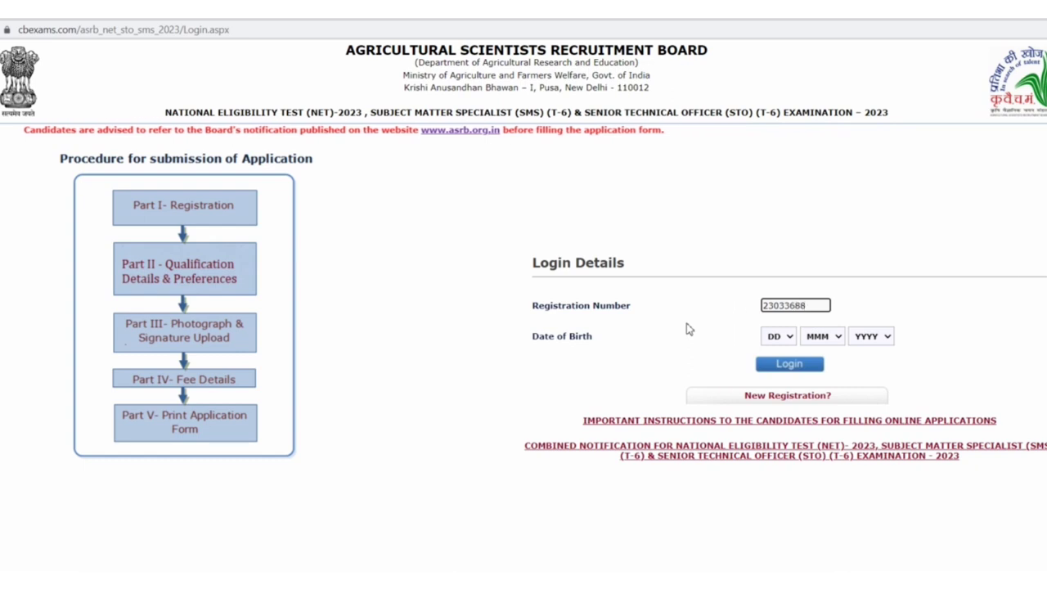
{"action": "left_click", "coordinate": [789, 343]}
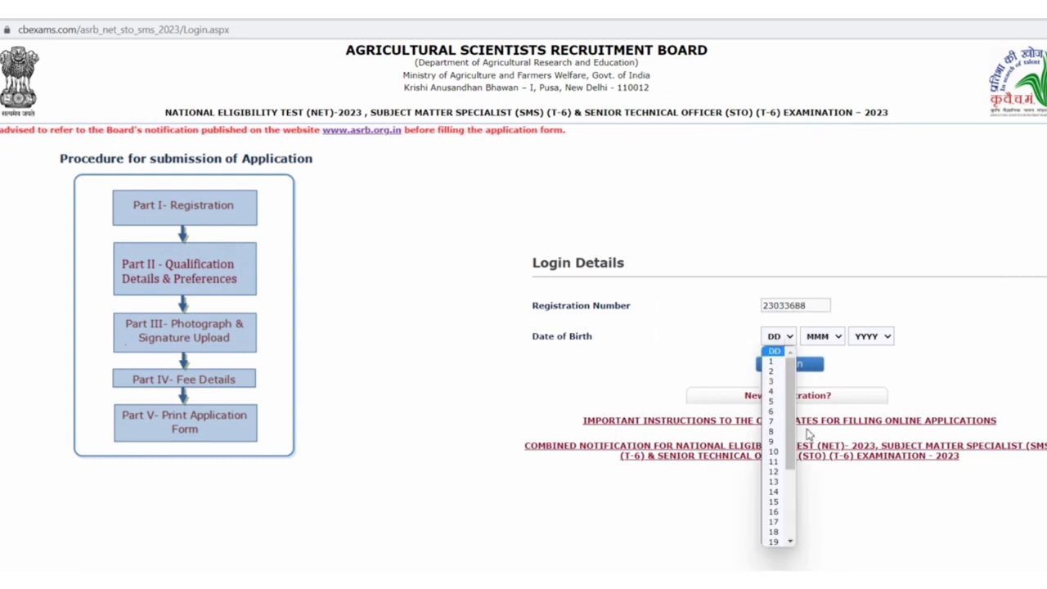
{"action": "left_click", "coordinate": [776, 451]}
{"action": "left_click", "coordinate": [833, 339]}
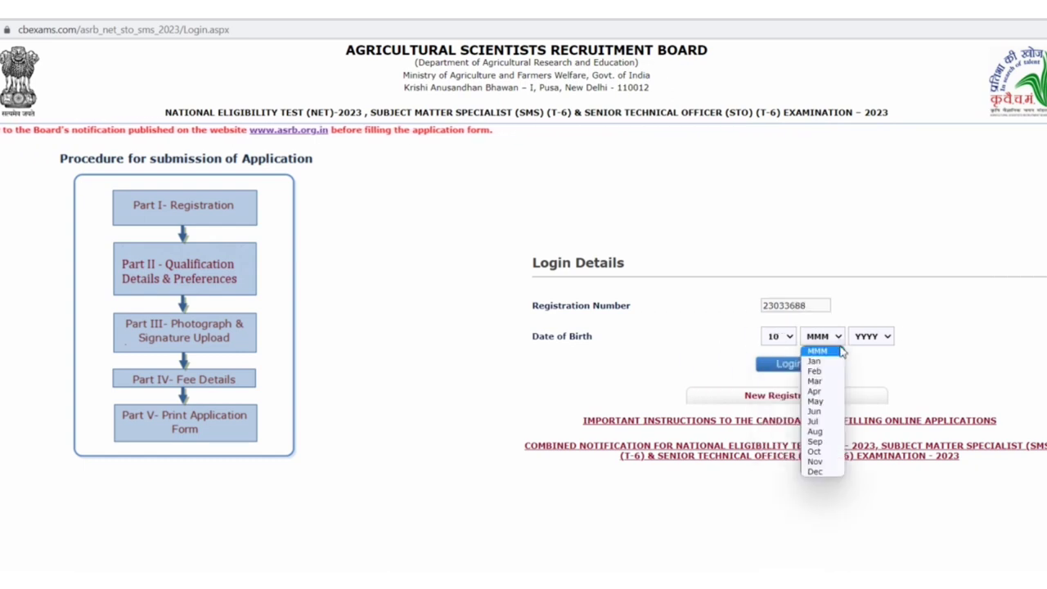
{"action": "left_click", "coordinate": [818, 500]}
{"action": "left_click", "coordinate": [889, 341]}
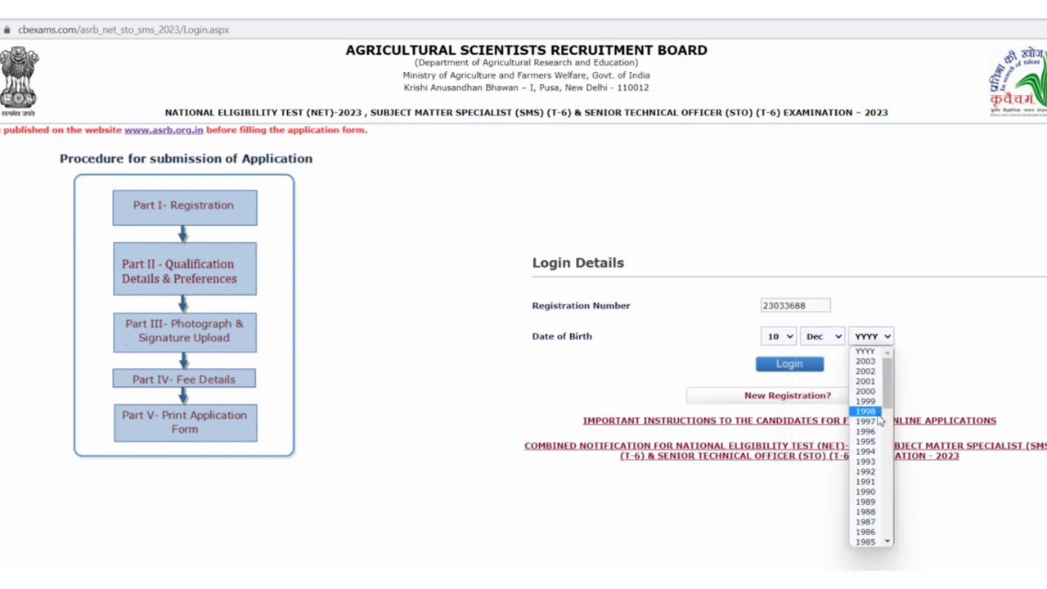
{"action": "left_click", "coordinate": [865, 532]}
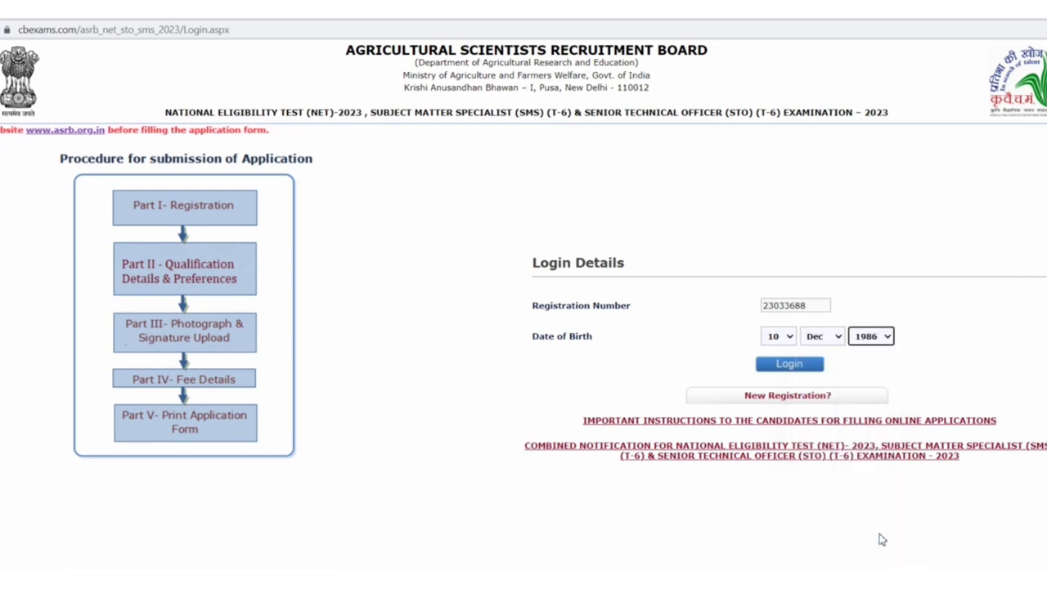
{"action": "left_click", "coordinate": [789, 365]}
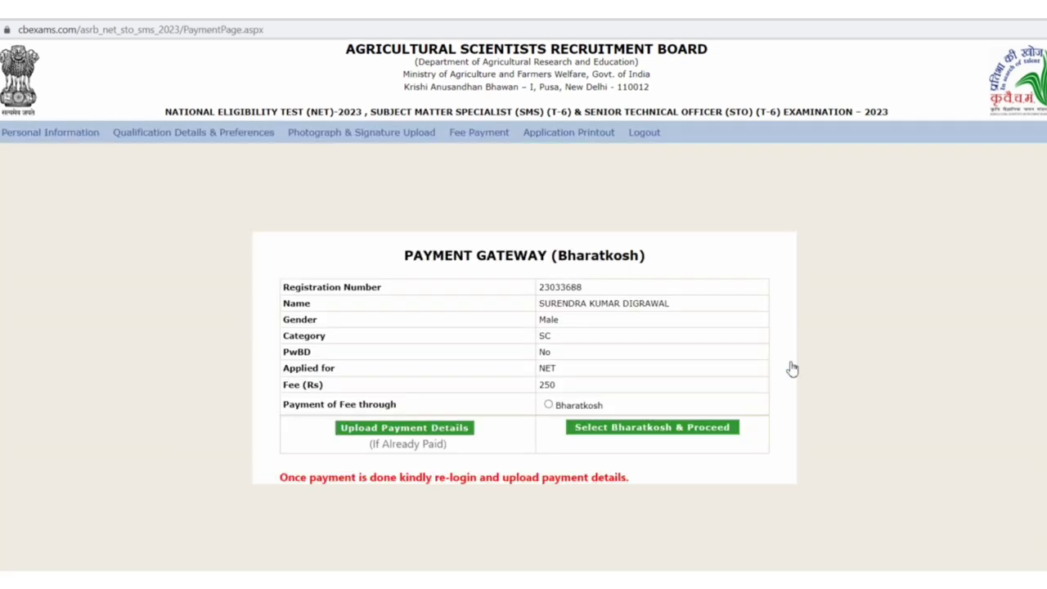
- Select Bharatkosh as the fee payment method and proceed to the Bharatkosh Receipts Portal
{"action": "left_click", "coordinate": [548, 405]}
{"action": "left_click", "coordinate": [637, 435]}
{"action": "left_click", "coordinate": [639, 429]}
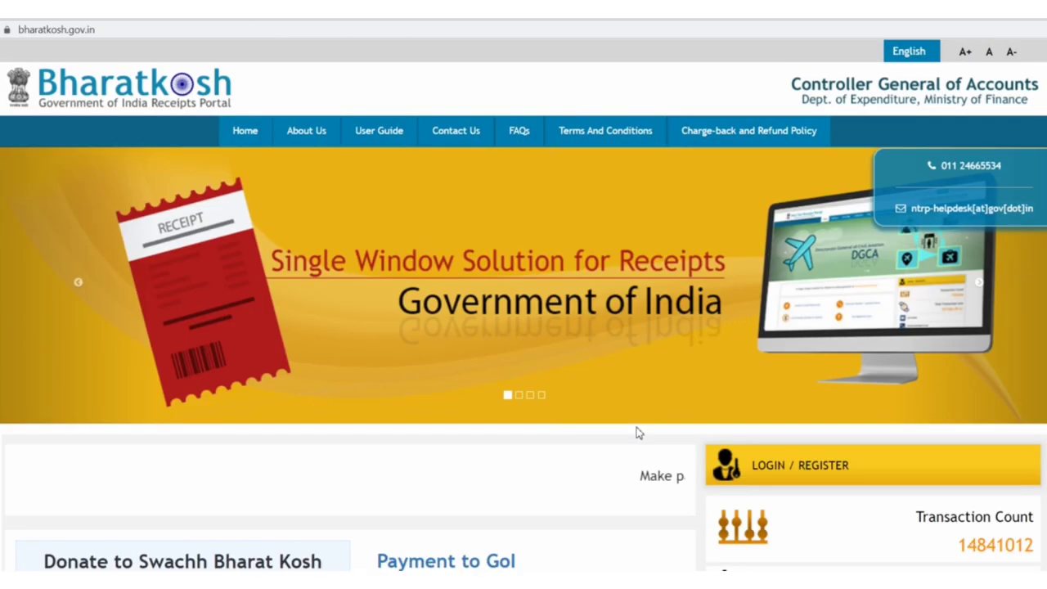
- Under Payment to GoI, choose to pay as a Non-Registered User
{"action": "scroll", "coordinate": [650, 334], "scroll_direction": "down", "scroll_amount": 3}
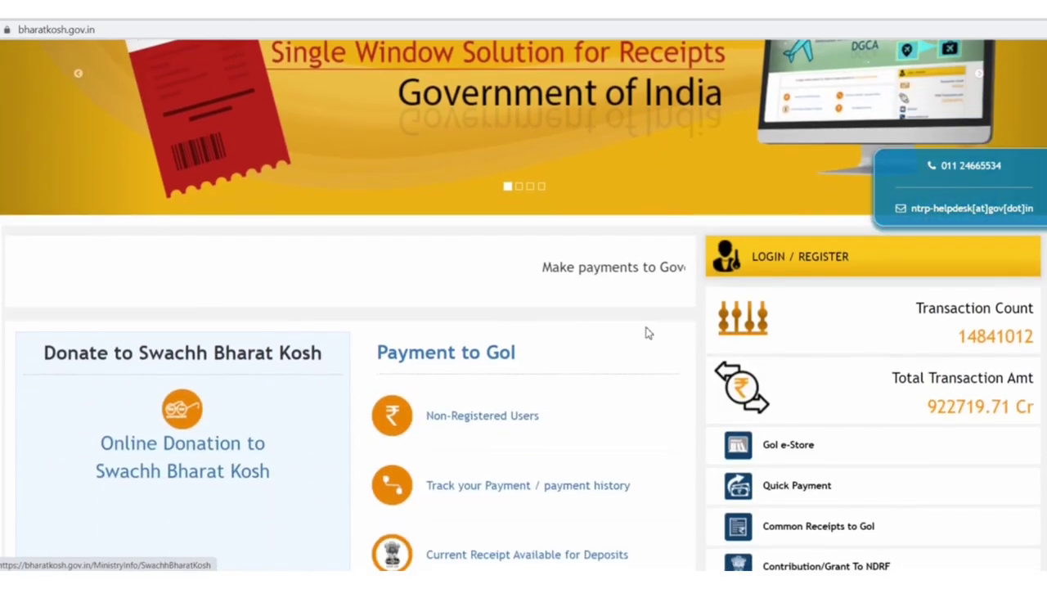
{"action": "left_click", "coordinate": [465, 416]}
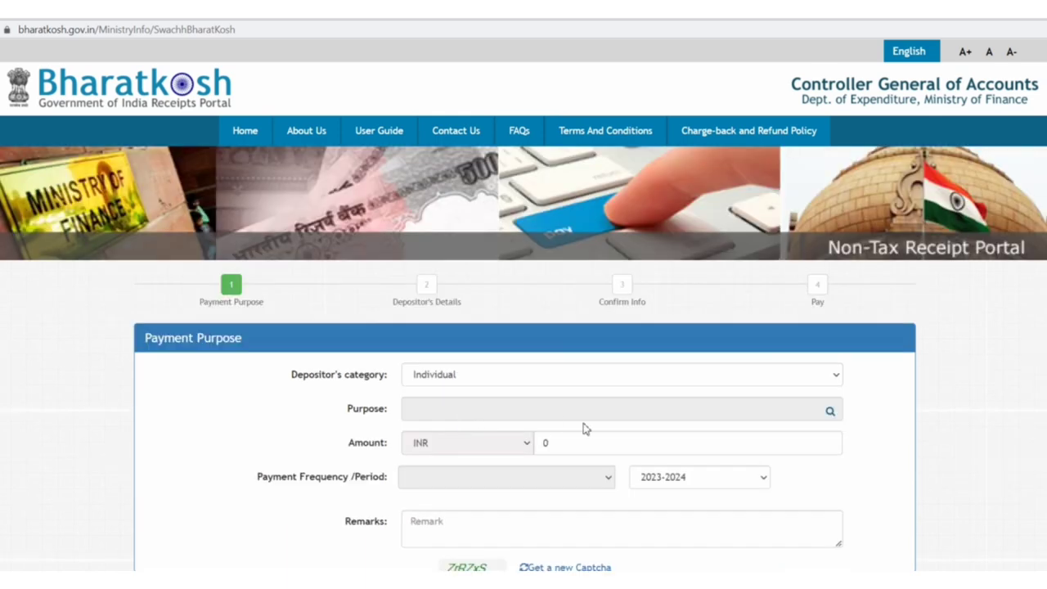
- Open the Purpose field's search list, which shows A.G. (AUDIT) DELHI purposes
{"action": "scroll", "coordinate": [635, 411], "scroll_direction": "down", "scroll_amount": 2}
{"action": "scroll", "coordinate": [638, 410], "scroll_direction": "down", "scroll_amount": 1}
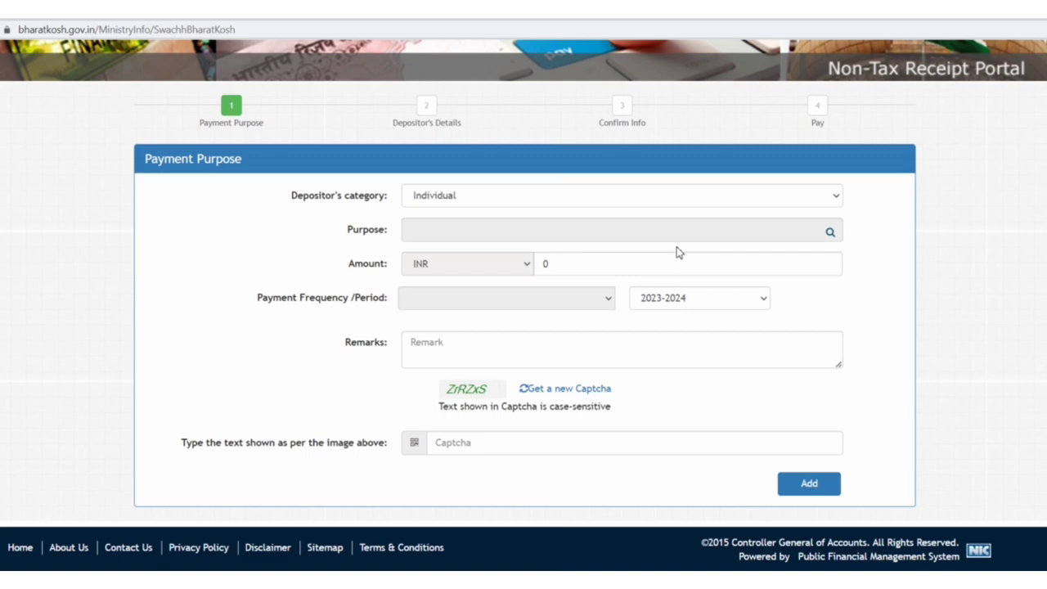
{"action": "left_click", "coordinate": [830, 235]}
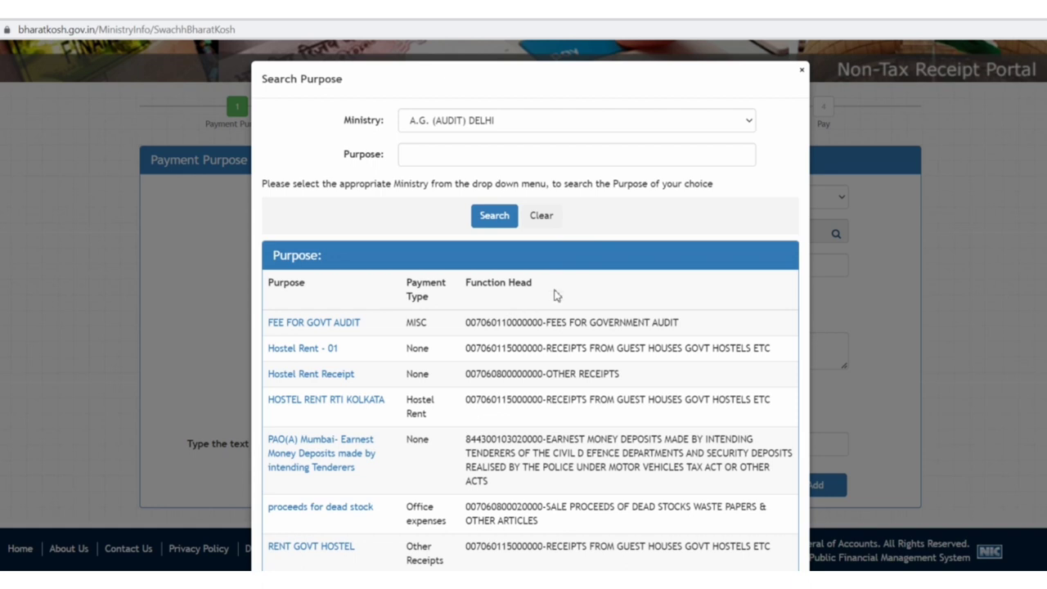
- Pick FEE FOR GOVT AUDIT as the purpose, then reopen the purpose search to choose again
{"action": "scroll", "coordinate": [559, 294], "scroll_direction": "down", "scroll_amount": 2}
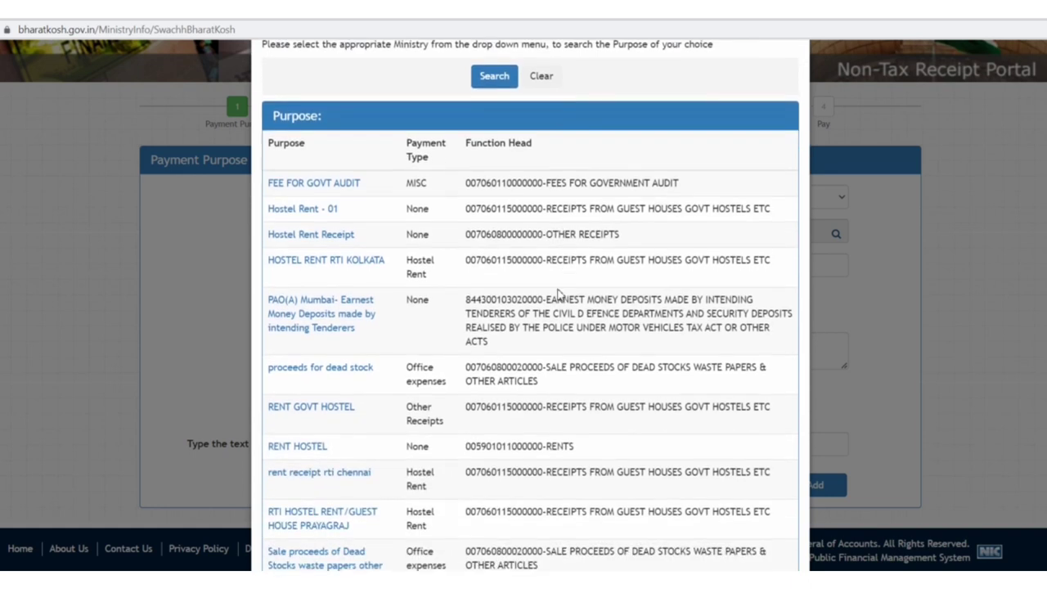
{"action": "scroll", "coordinate": [559, 294], "scroll_direction": "down", "scroll_amount": 1}
{"action": "scroll", "coordinate": [561, 293], "scroll_direction": "up", "scroll_amount": 3}
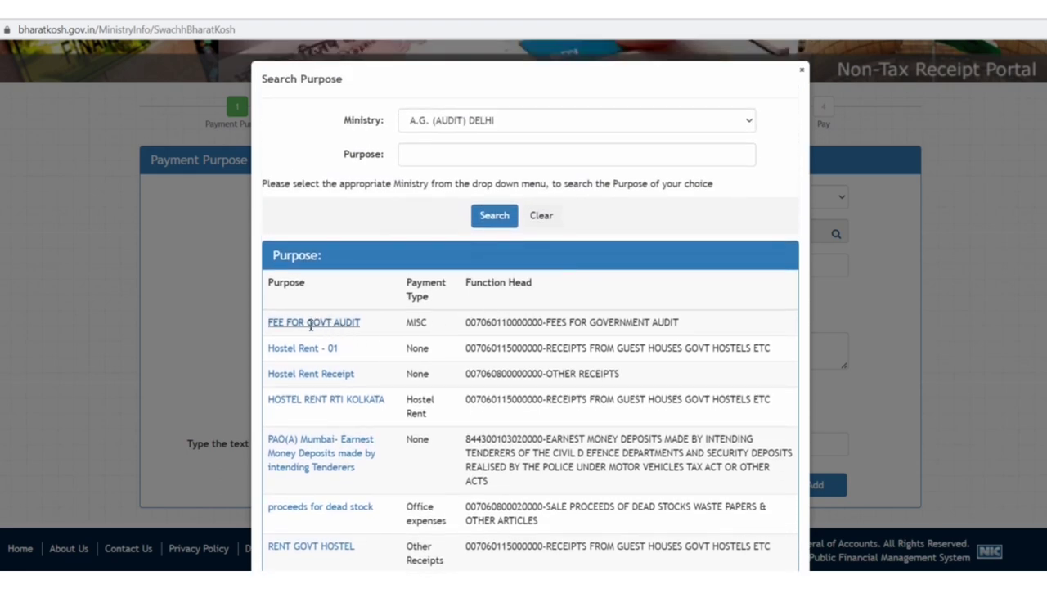
{"action": "left_click", "coordinate": [345, 325]}
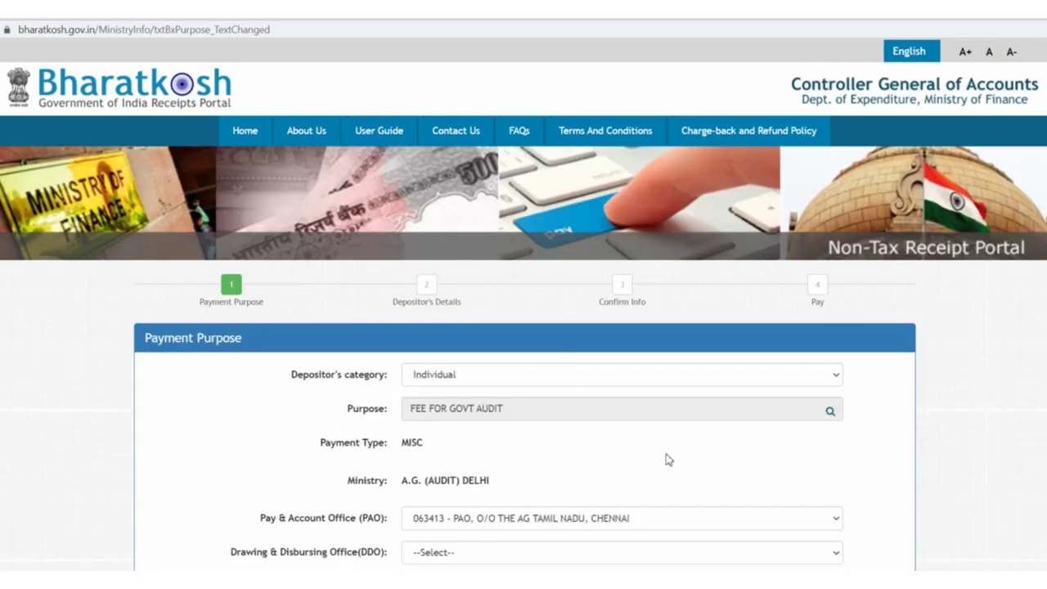
{"action": "scroll", "coordinate": [802, 456], "scroll_direction": "down", "scroll_amount": 2}
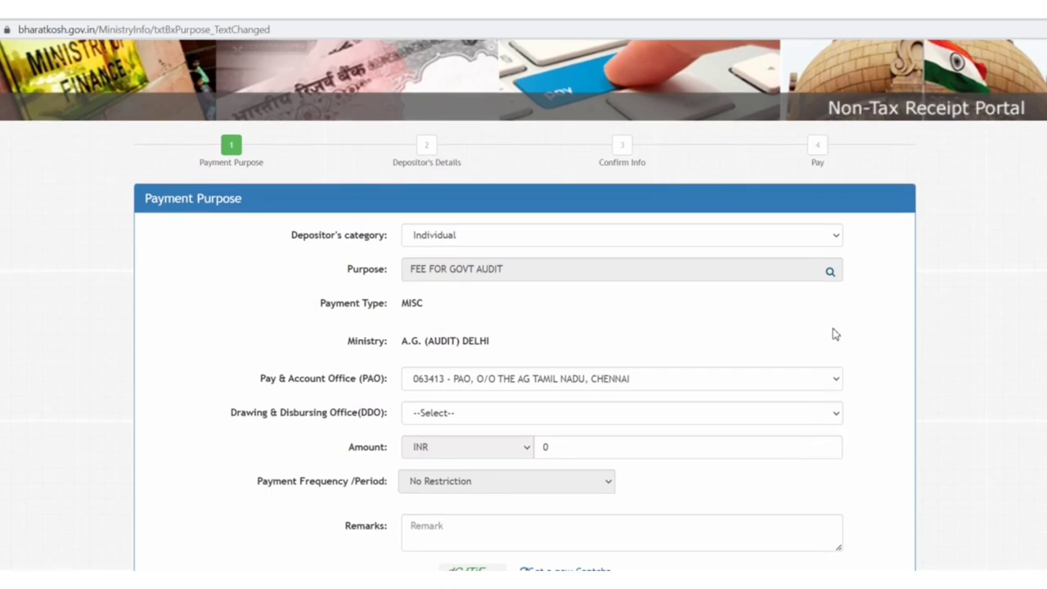
{"action": "left_click", "coordinate": [830, 274]}
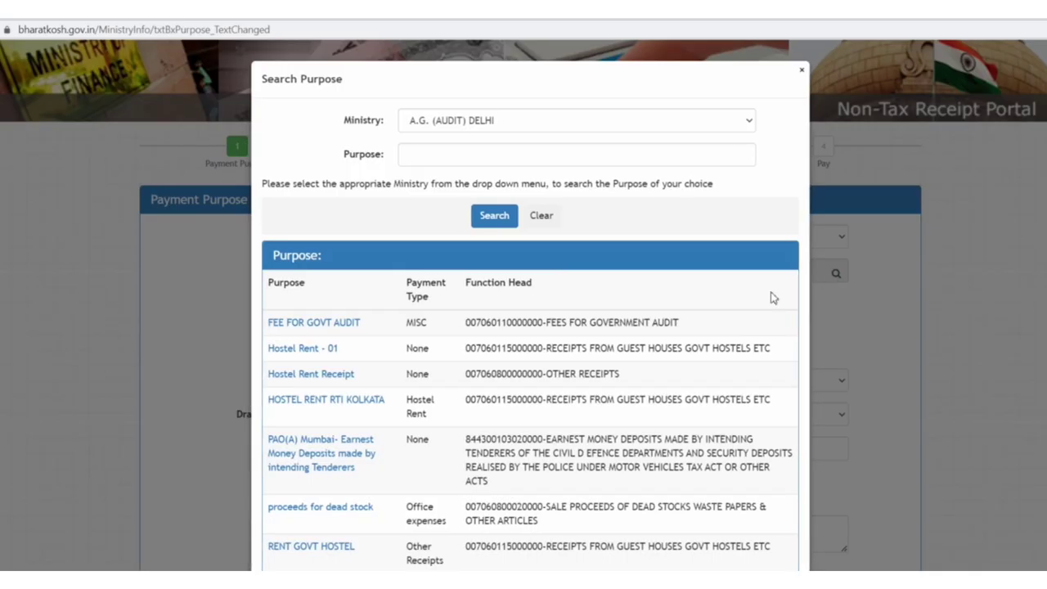
- Search purposes under the AGRICULTURE ministry and jump to results page 4
{"action": "left_click", "coordinate": [749, 120]}
{"action": "left_click", "coordinate": [492, 177]}
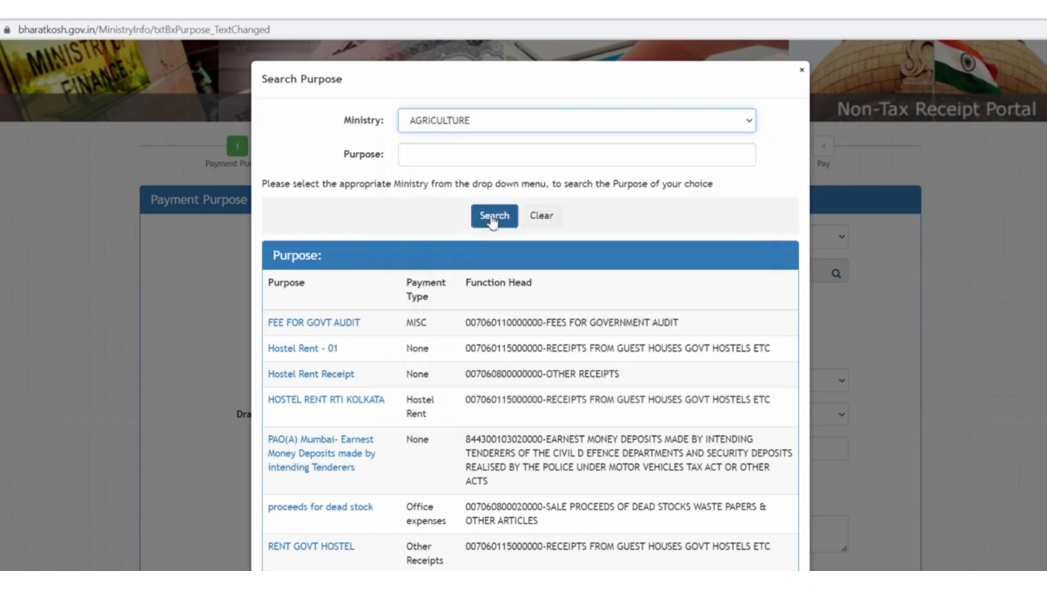
{"action": "left_click", "coordinate": [494, 219]}
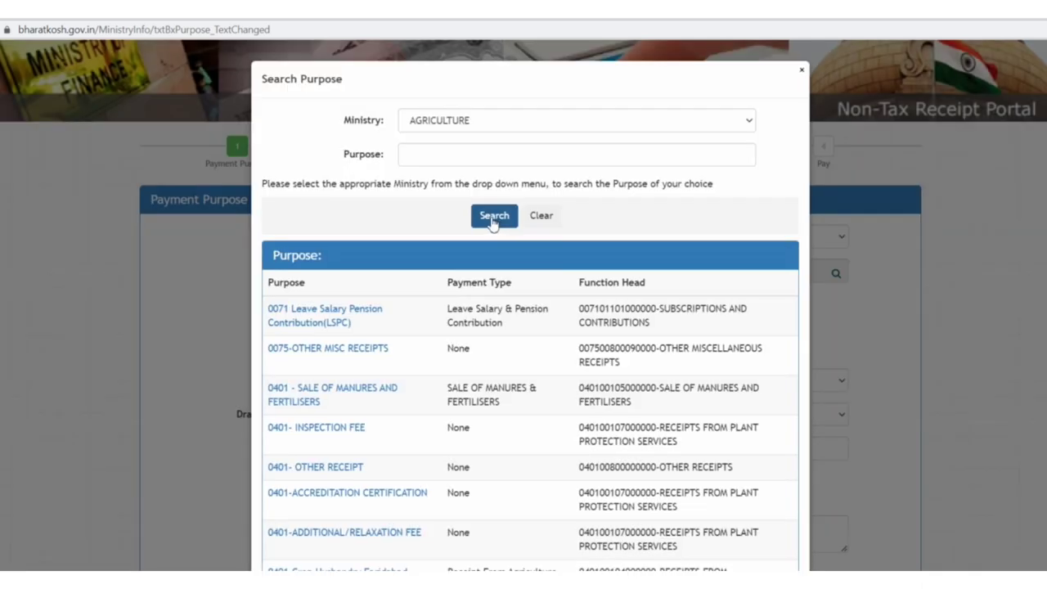
{"action": "scroll", "coordinate": [528, 402], "scroll_direction": "down", "scroll_amount": 5}
{"action": "scroll", "coordinate": [528, 402], "scroll_direction": "down", "scroll_amount": 5}
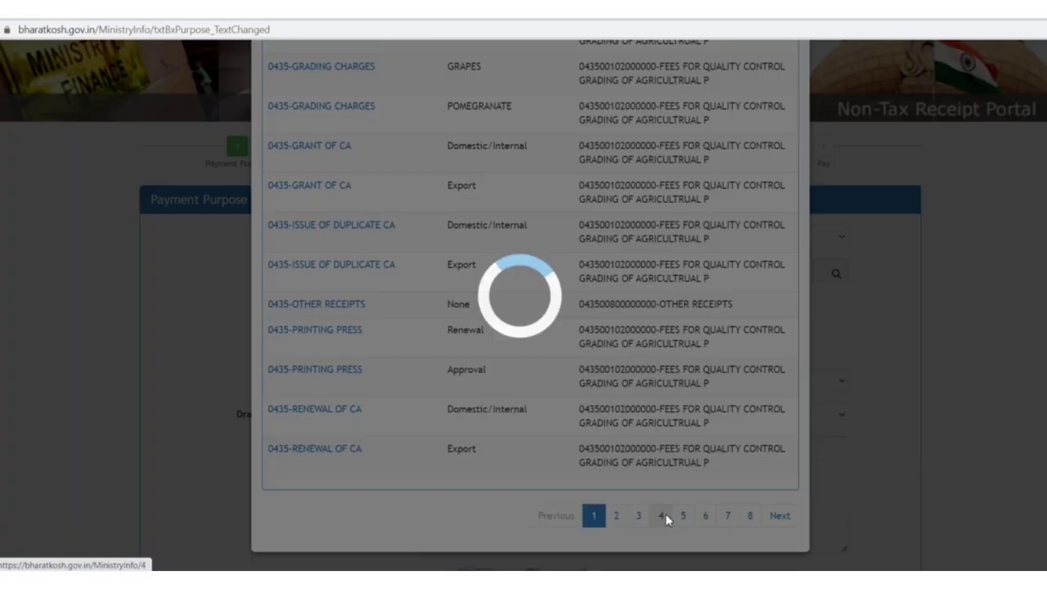
{"action": "left_click", "coordinate": [662, 517]}
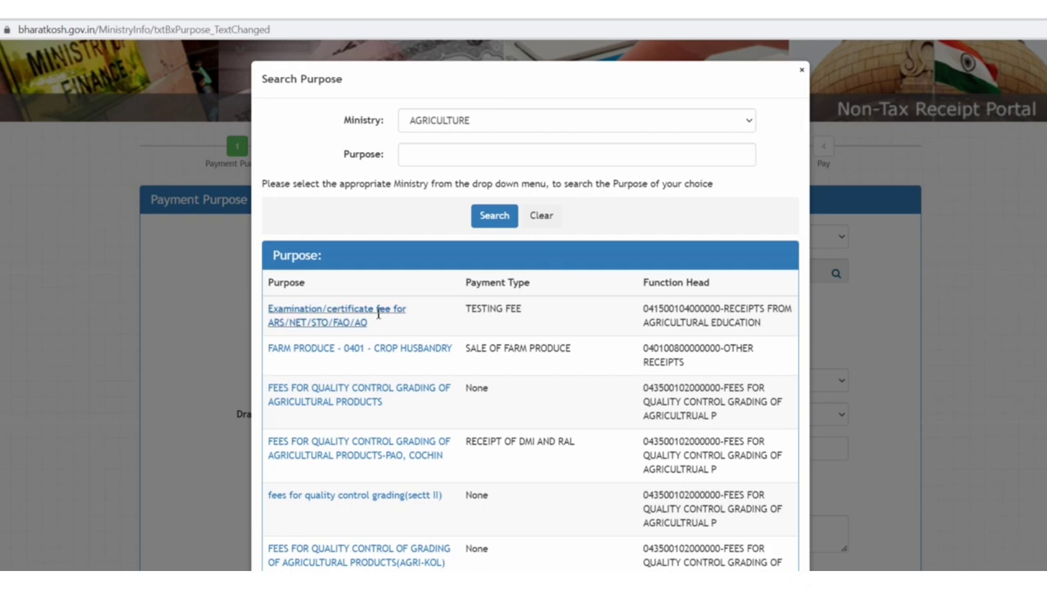
- Choose Examination/certificate fee for ARS/NET/STO/FAO/AO as purpose, auto-filling PAO 000001 and DDO 216968
{"action": "left_click", "coordinate": [360, 321]}
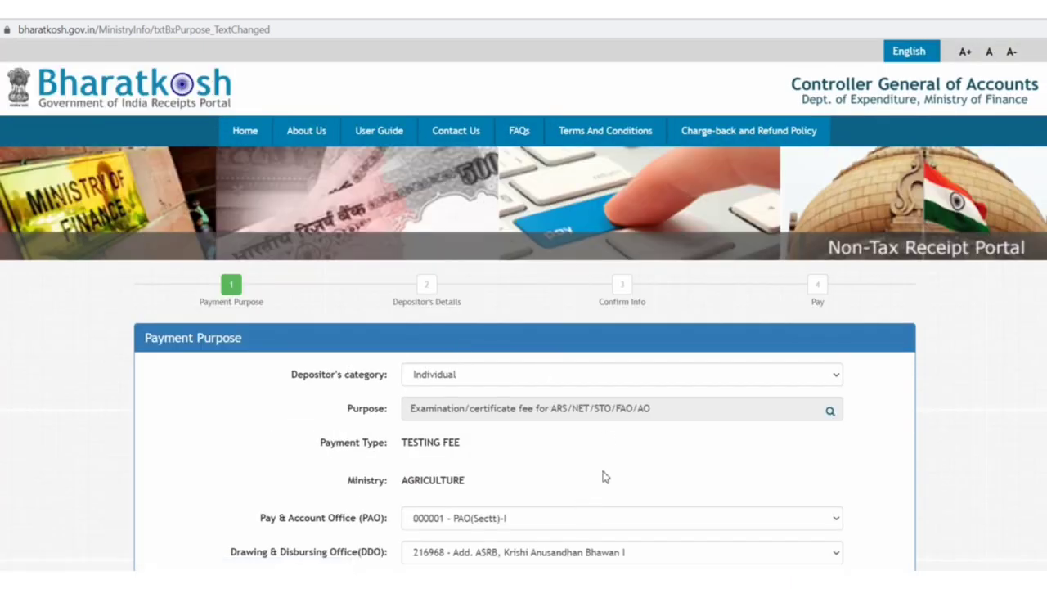
{"action": "scroll", "coordinate": [597, 472], "scroll_direction": "down", "scroll_amount": 3}
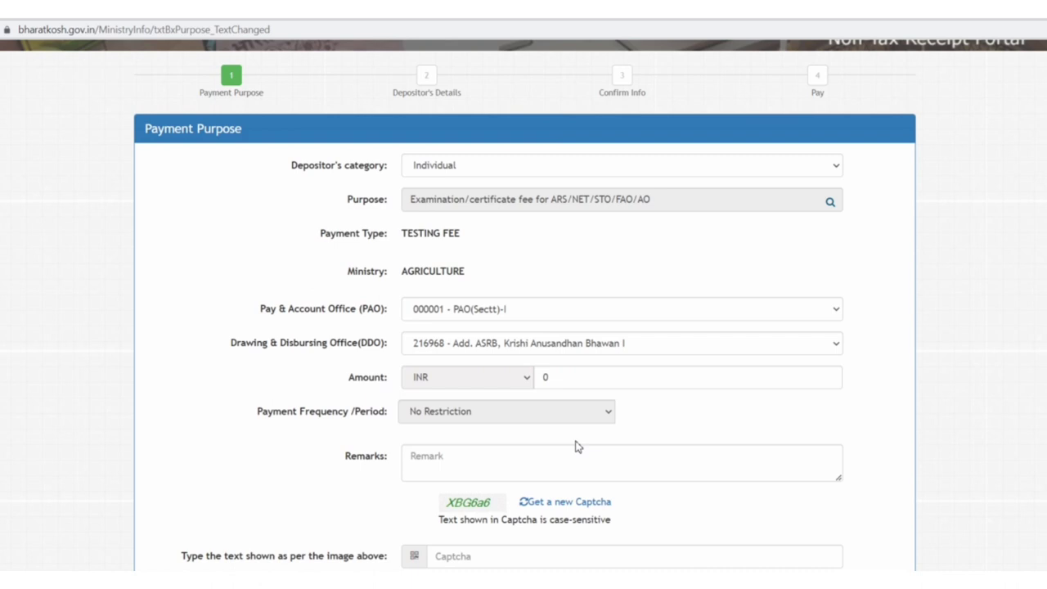
{"action": "scroll", "coordinate": [575, 446], "scroll_direction": "down", "scroll_amount": 2}
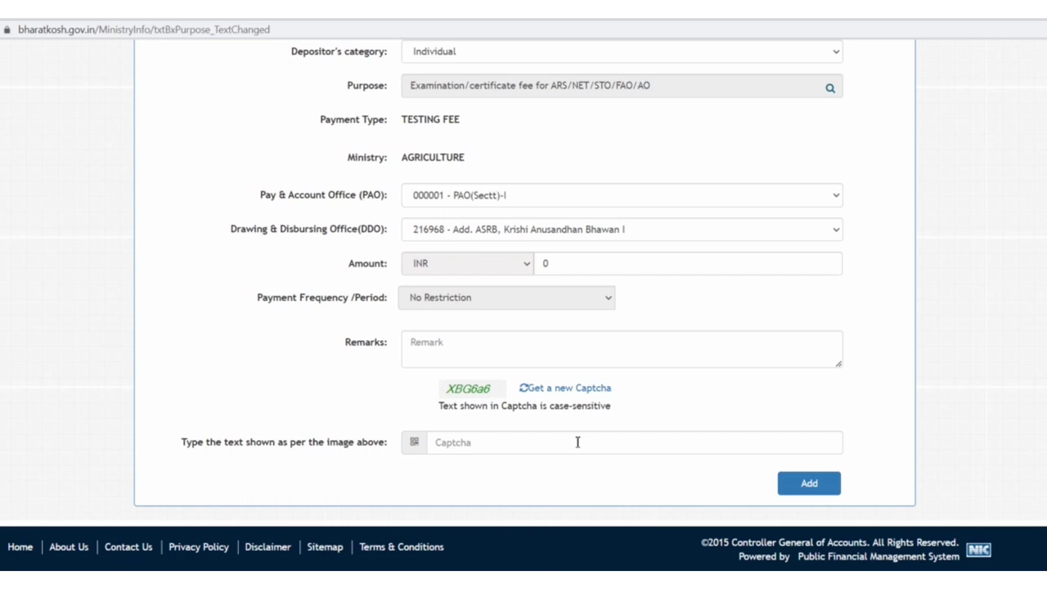
- Add a 250 fee row with remark 'fee for asrb net 2023', entering the captcha
{"action": "left_click", "coordinate": [622, 264]}
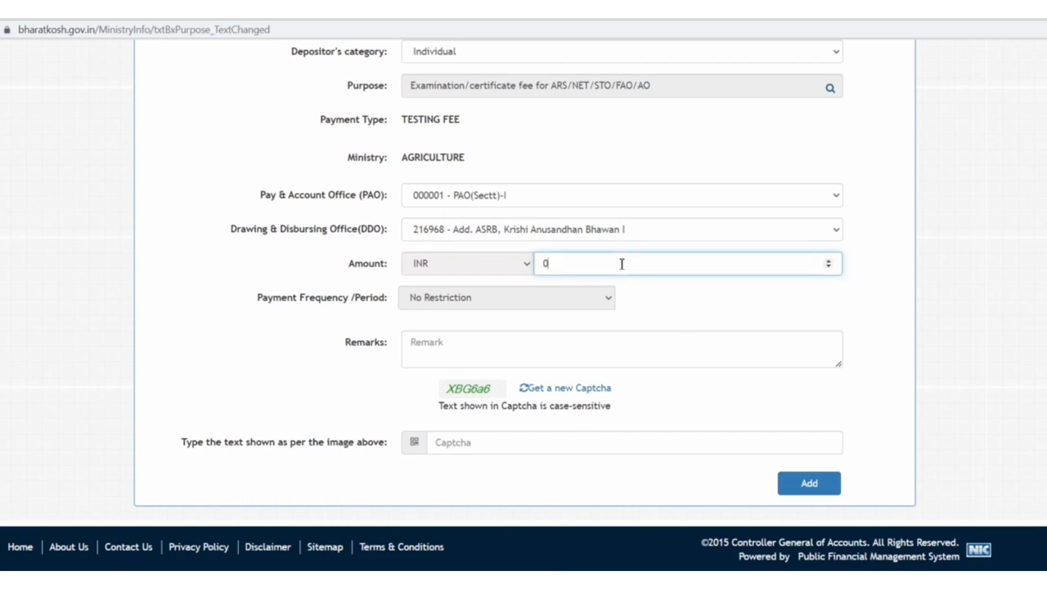
{"action": "type", "text": "250"}
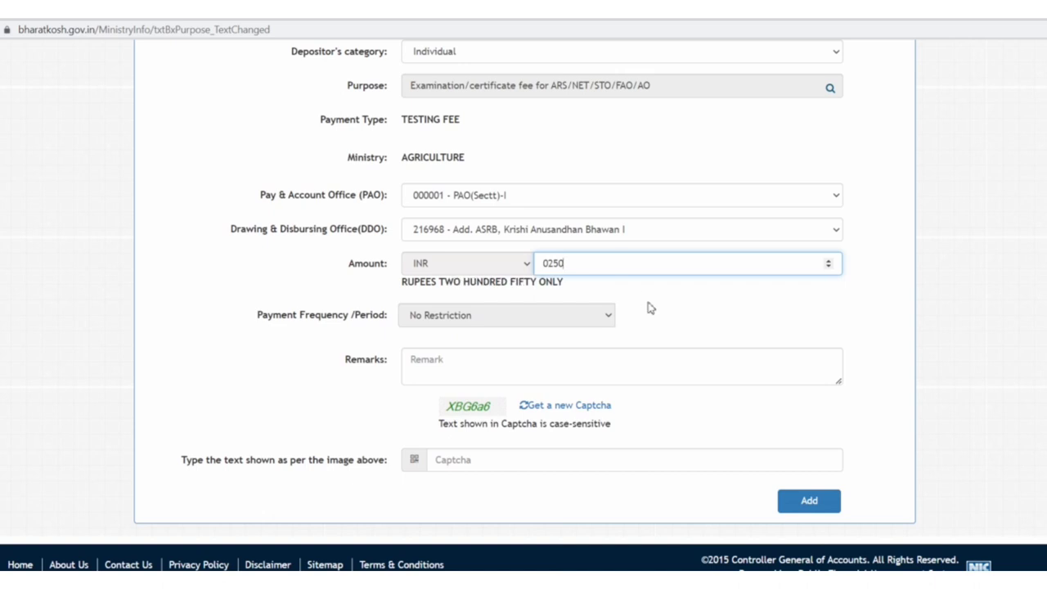
{"action": "scroll", "coordinate": [646, 306], "scroll_direction": "down", "scroll_amount": 1}
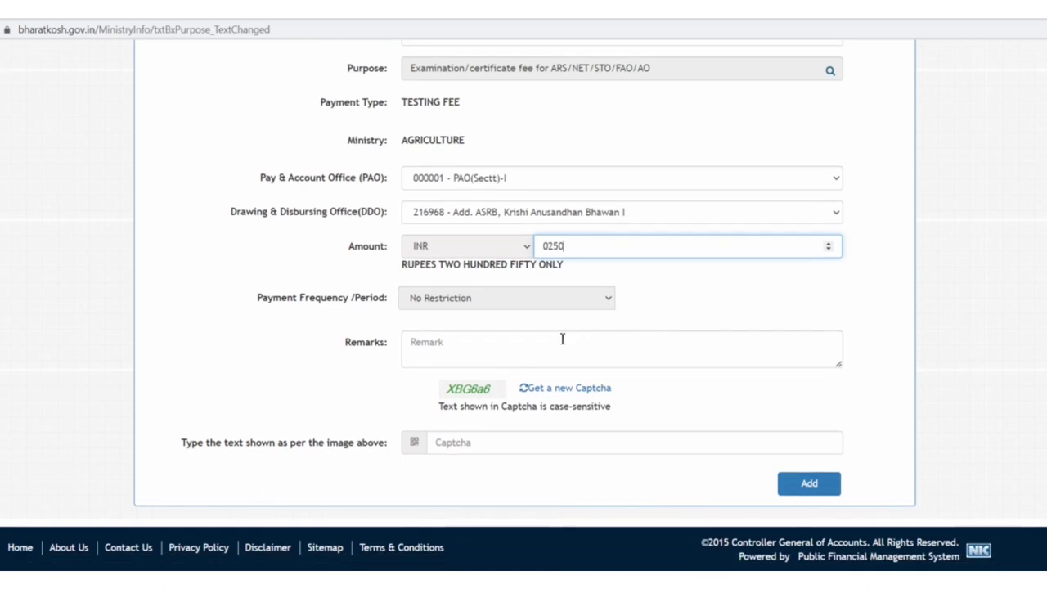
{"action": "left_click", "coordinate": [524, 350]}
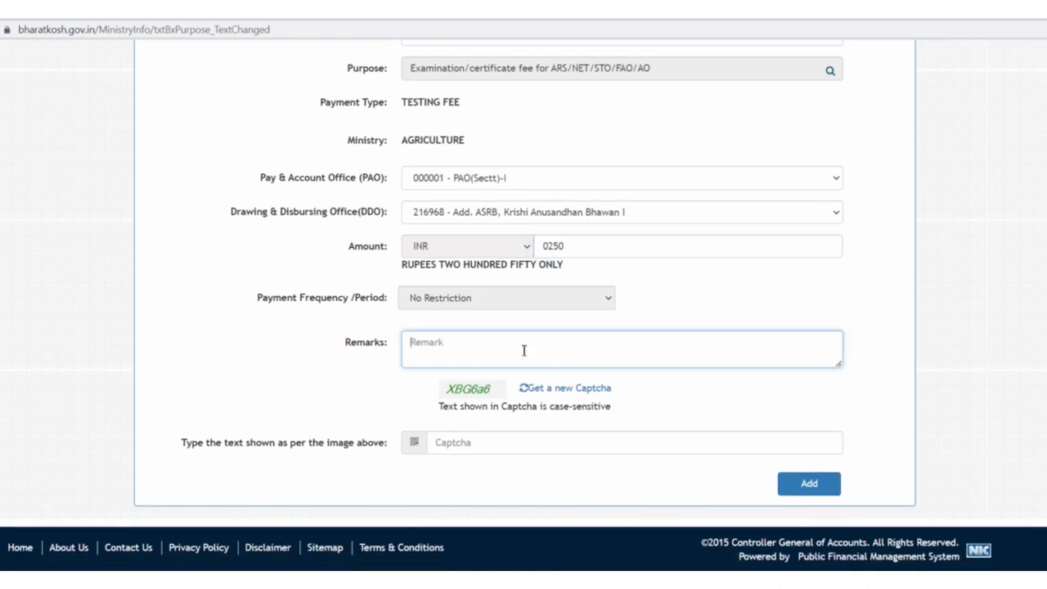
{"action": "type", "text": "fee for"}
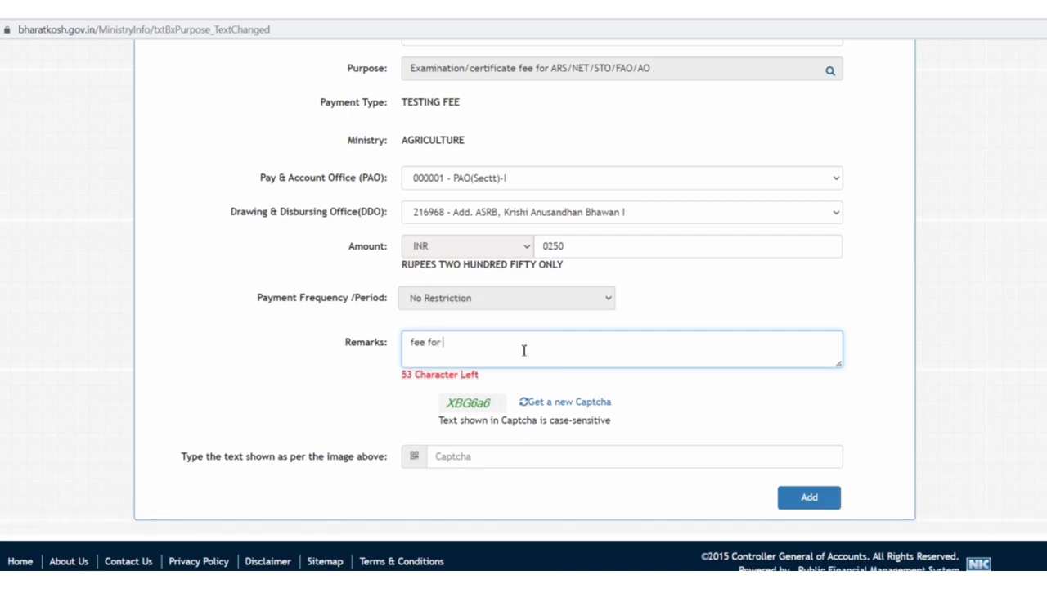
{"action": "type", "text": " asrb net 2023"}
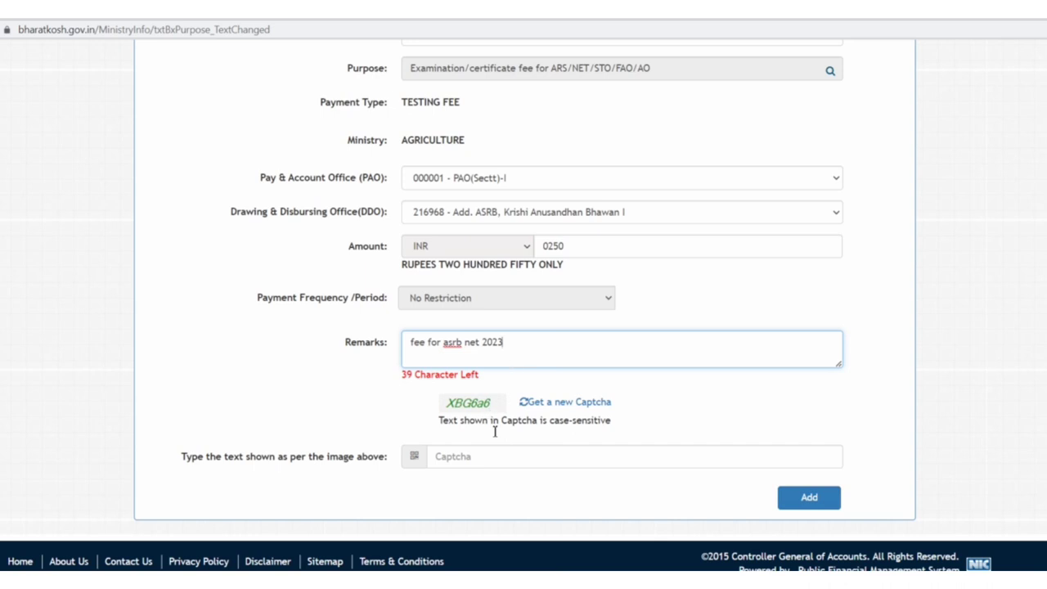
{"action": "left_click", "coordinate": [499, 457]}
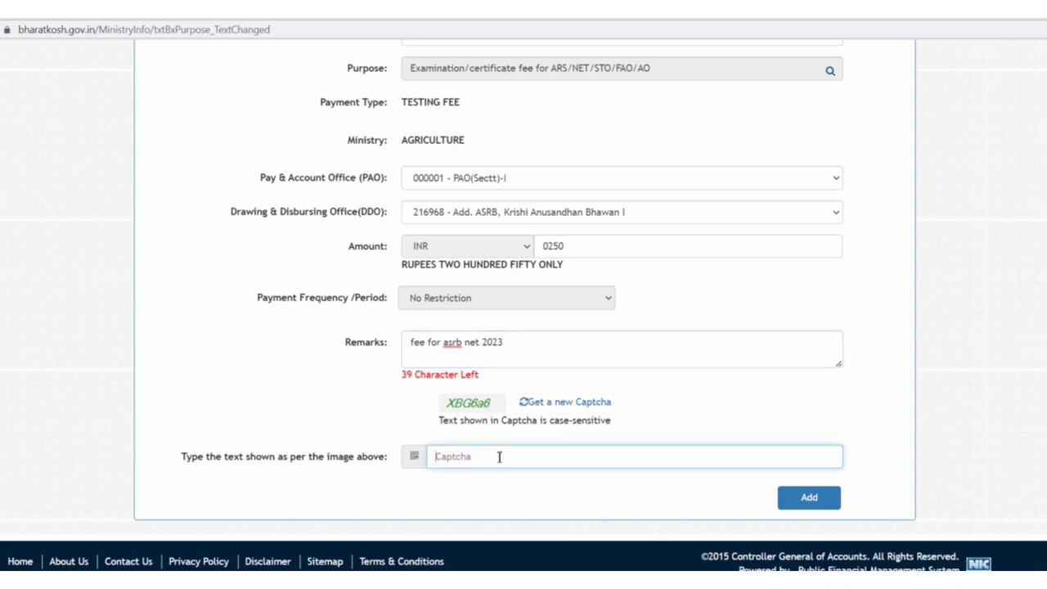
{"action": "type", "text": "XBG6a6"}
{"action": "left_click", "coordinate": [808, 500]}
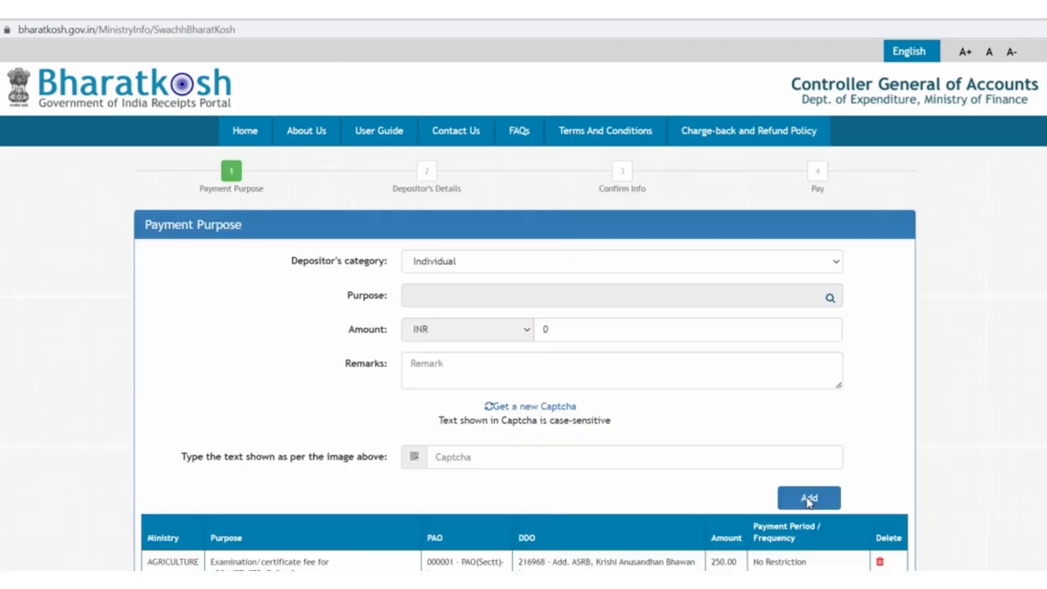
- Proceed from the added fee row to the Depositor's Details step
{"action": "scroll", "coordinate": [748, 415], "scroll_direction": "down", "scroll_amount": 2}
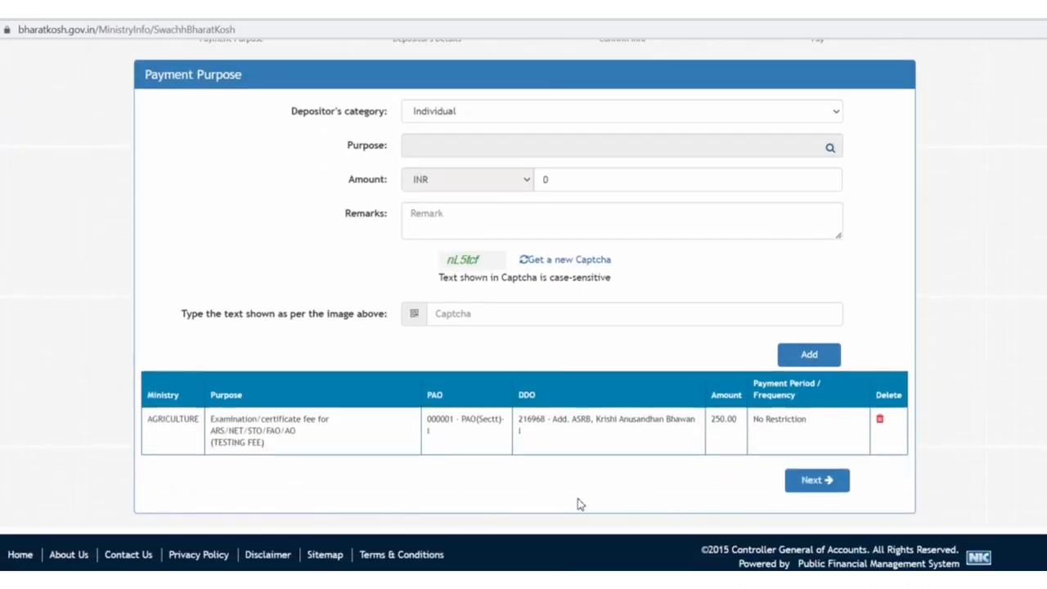
{"action": "left_click", "coordinate": [818, 483]}
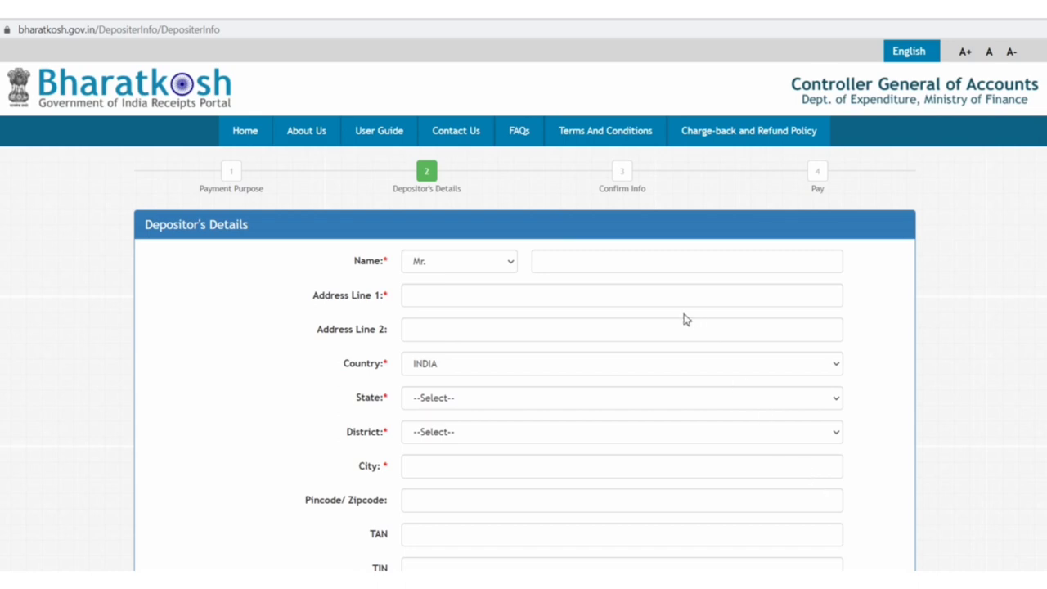
- Fill the depositor's name and address from a saved entry and set district to GANGANAGAR
{"action": "left_click", "coordinate": [691, 261]}
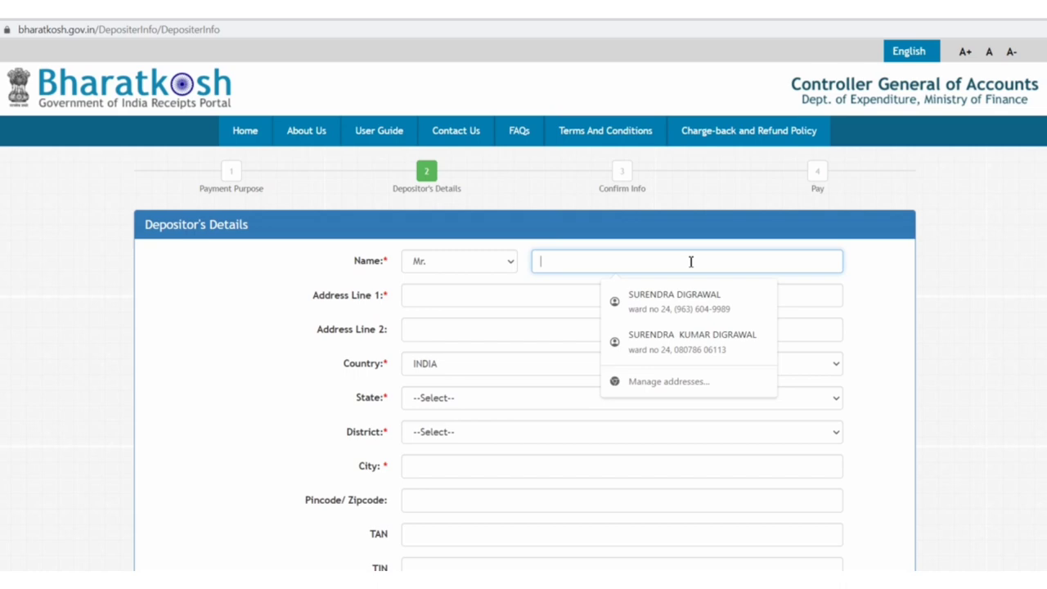
{"action": "left_click", "coordinate": [692, 341]}
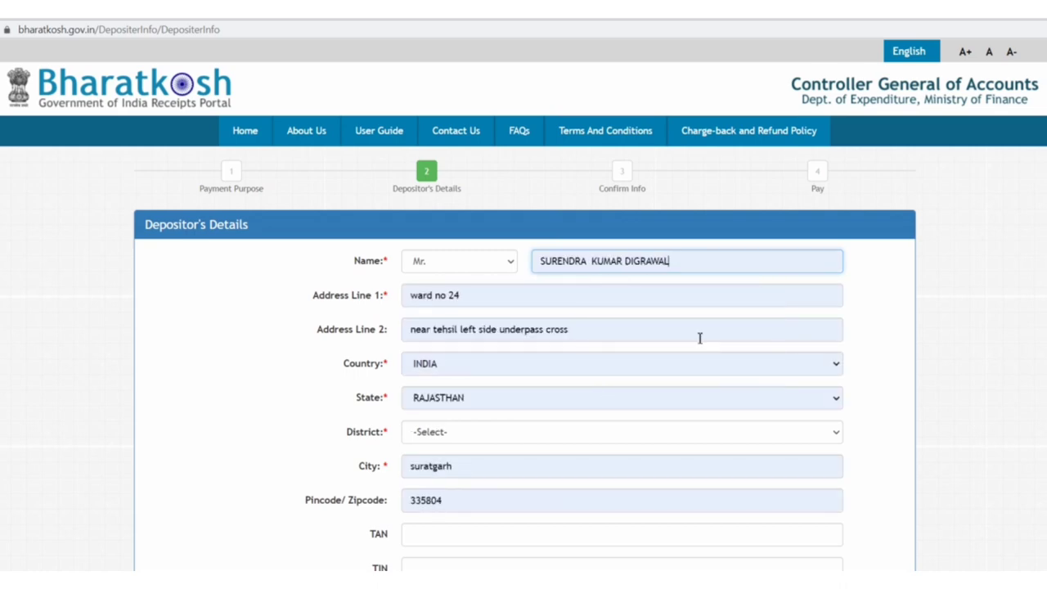
{"action": "scroll", "coordinate": [699, 337], "scroll_direction": "down", "scroll_amount": 2}
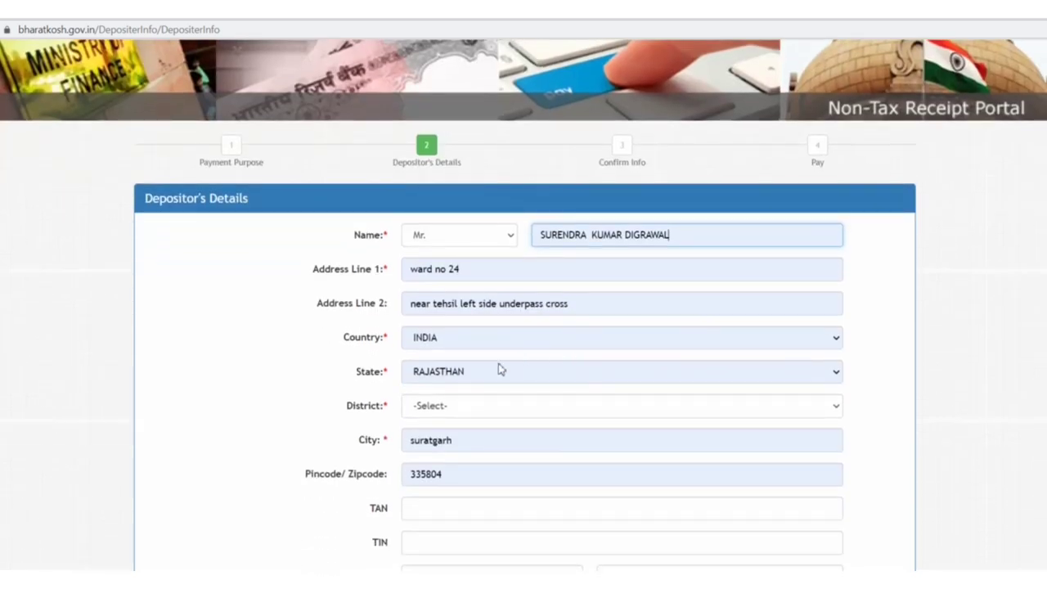
{"action": "left_click", "coordinate": [471, 408]}
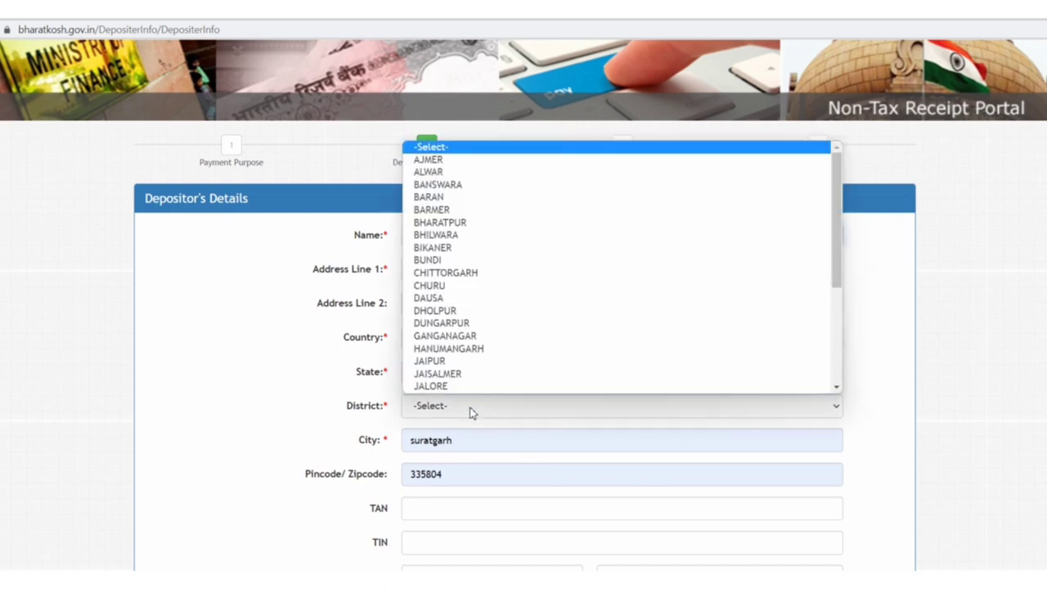
{"action": "left_click", "coordinate": [480, 338]}
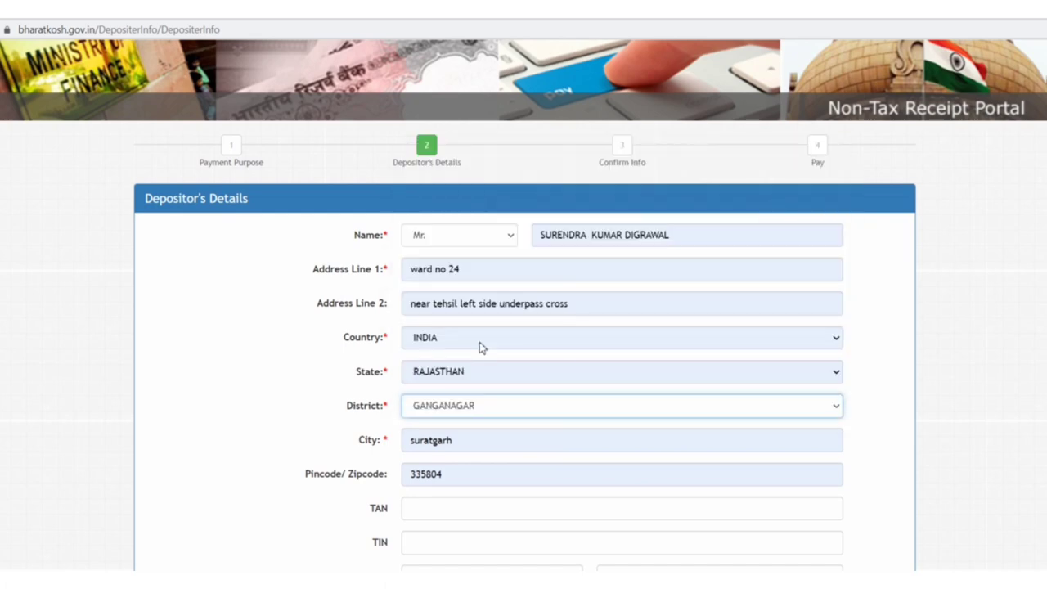
- Fill in the saved mobile number and email, then continue to Confirm Info
{"action": "scroll", "coordinate": [479, 342], "scroll_direction": "down", "scroll_amount": 3}
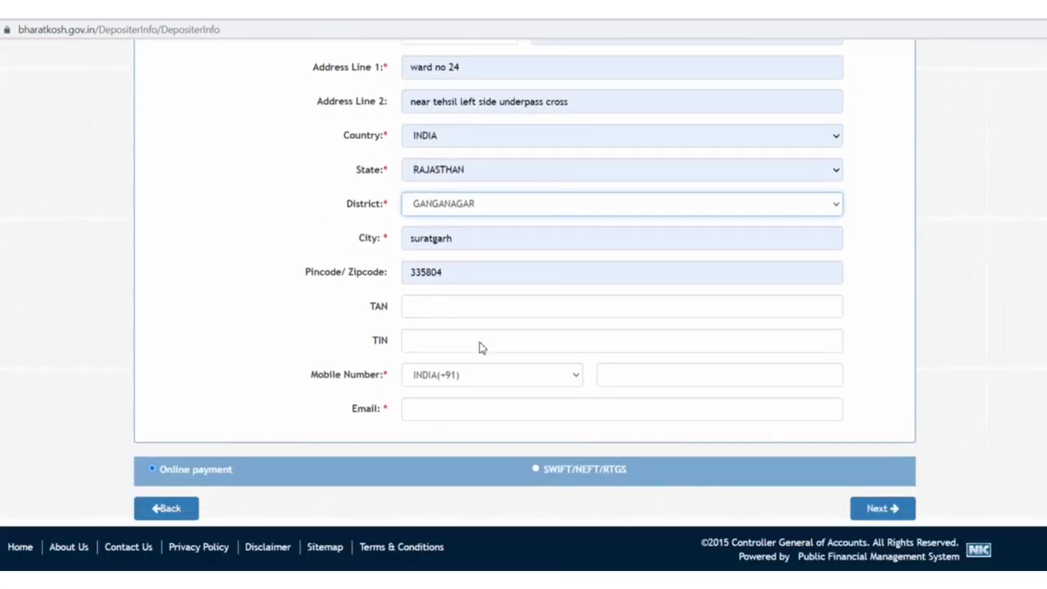
{"action": "left_click", "coordinate": [637, 378]}
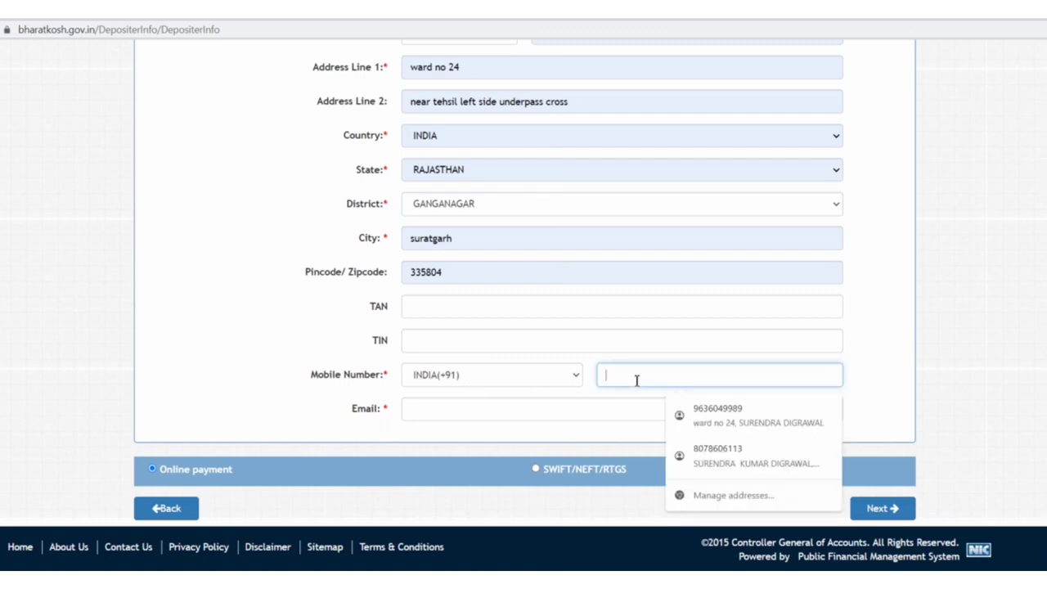
{"action": "left_click", "coordinate": [736, 414]}
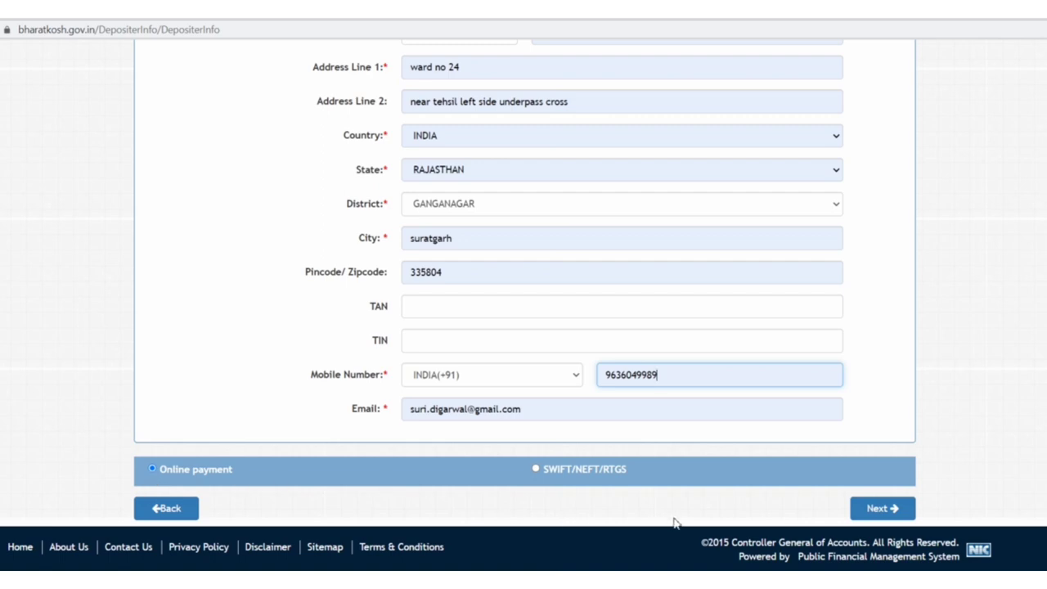
{"action": "left_click", "coordinate": [870, 510]}
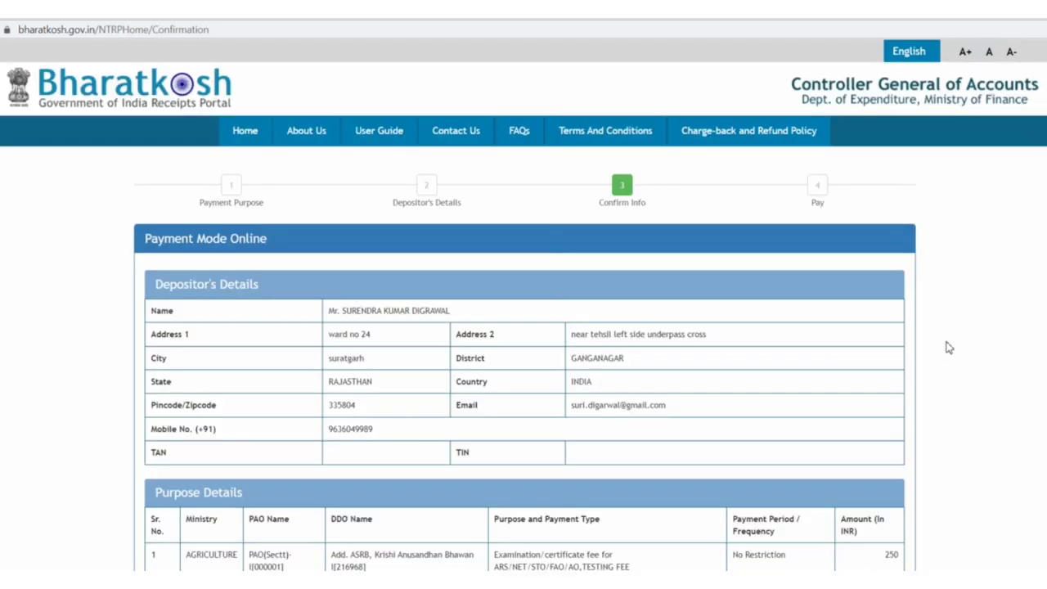
- Review the depositor and purpose details with the 250 INR total and confirm them
{"action": "scroll", "coordinate": [785, 502], "scroll_direction": "down", "scroll_amount": 4}
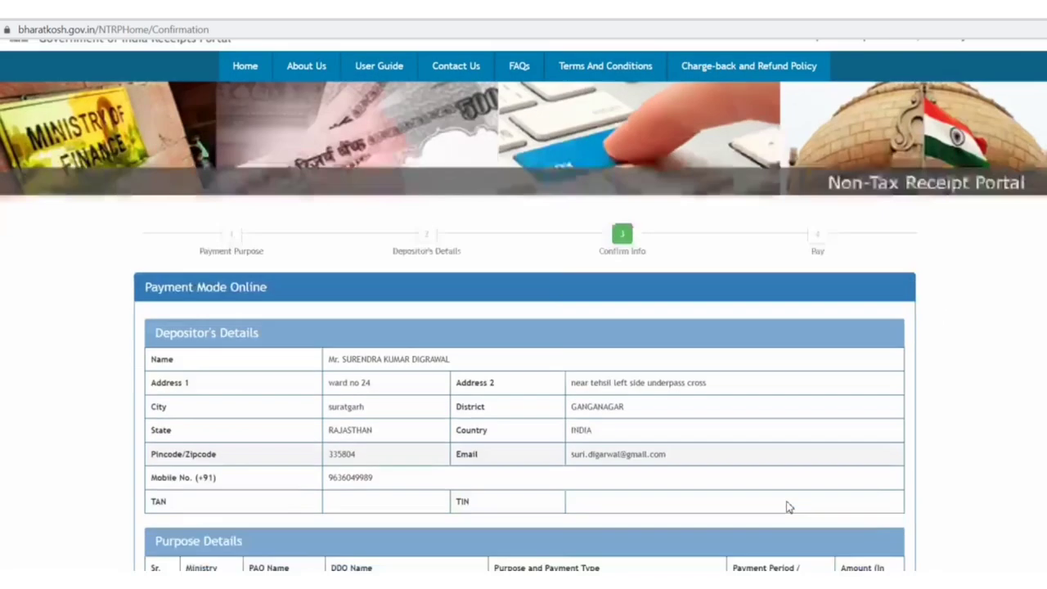
{"action": "scroll", "coordinate": [627, 529], "scroll_direction": "down", "scroll_amount": 2}
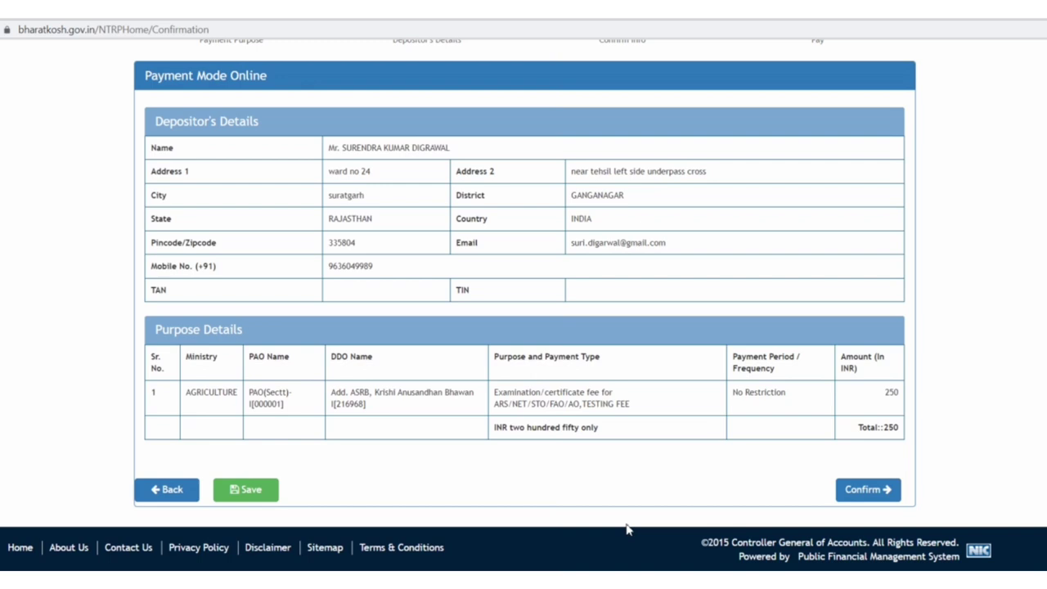
{"action": "left_click", "coordinate": [864, 494]}
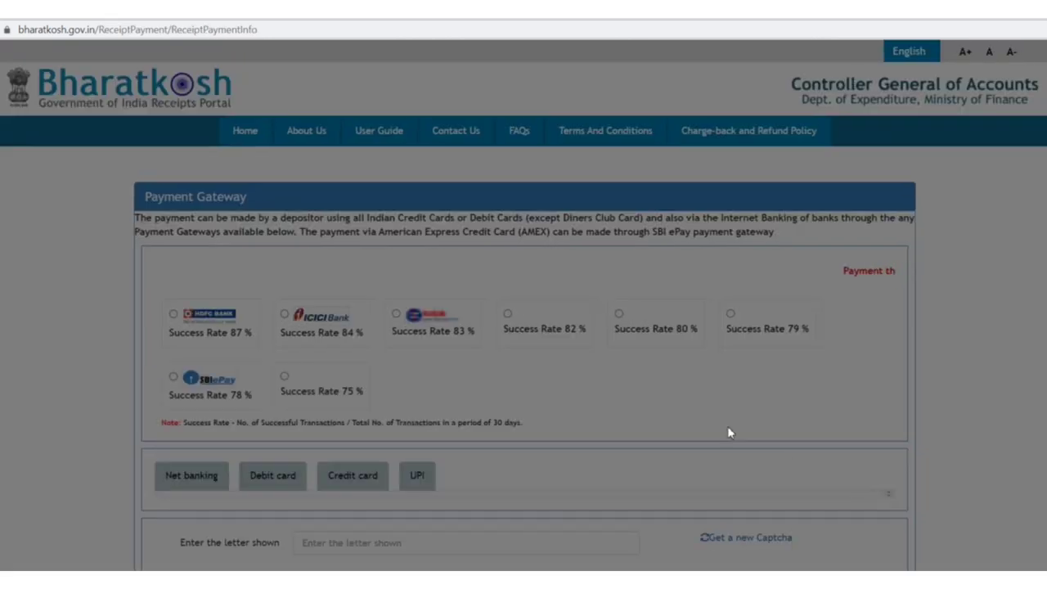
- Select the HDFC gateway, try PUNJAB NATIONAL BANK under net banking, then switch to UPI
{"action": "scroll", "coordinate": [636, 408], "scroll_direction": "down", "scroll_amount": 3}
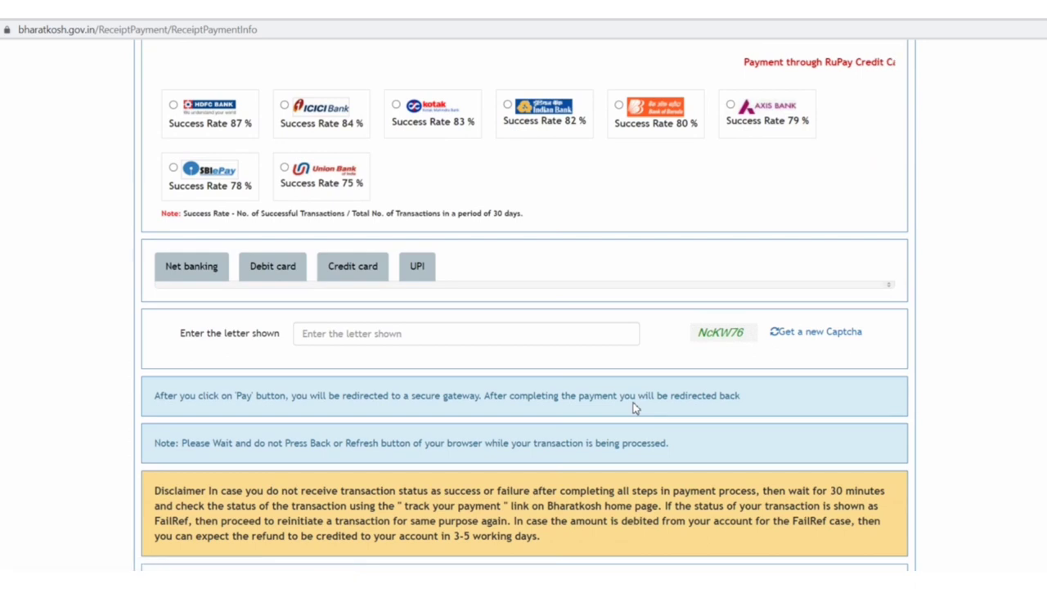
{"action": "scroll", "coordinate": [505, 198], "scroll_direction": "up", "scroll_amount": 2}
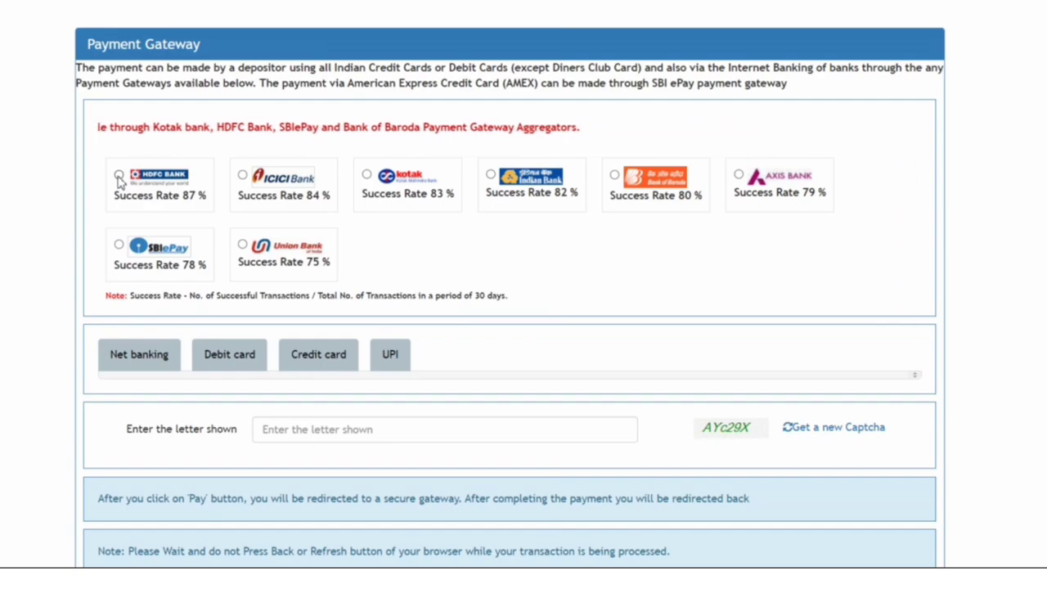
{"action": "left_click", "coordinate": [119, 179]}
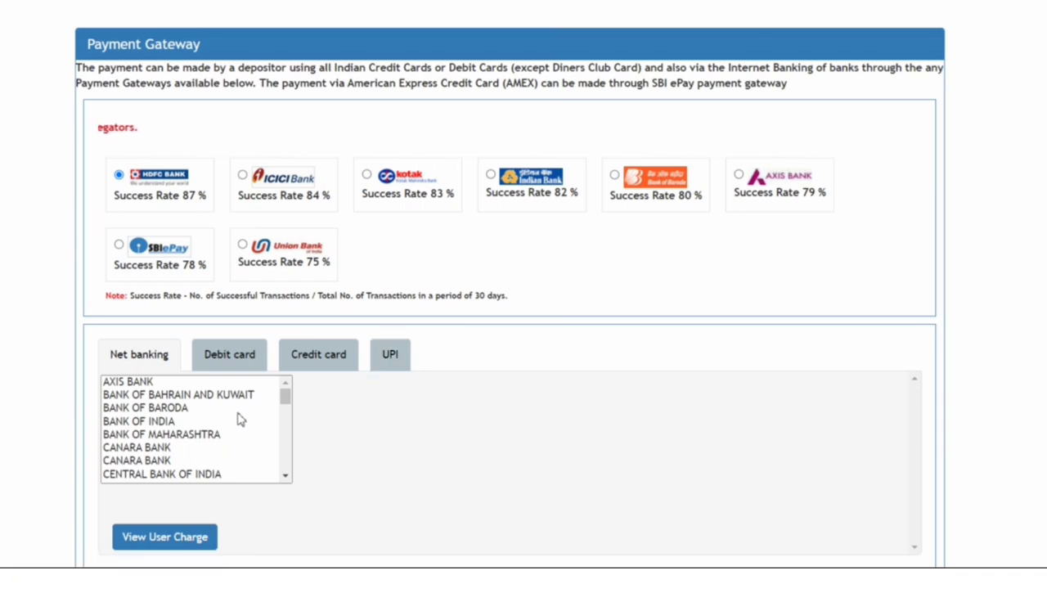
{"action": "scroll", "coordinate": [240, 419], "scroll_direction": "down", "scroll_amount": 2}
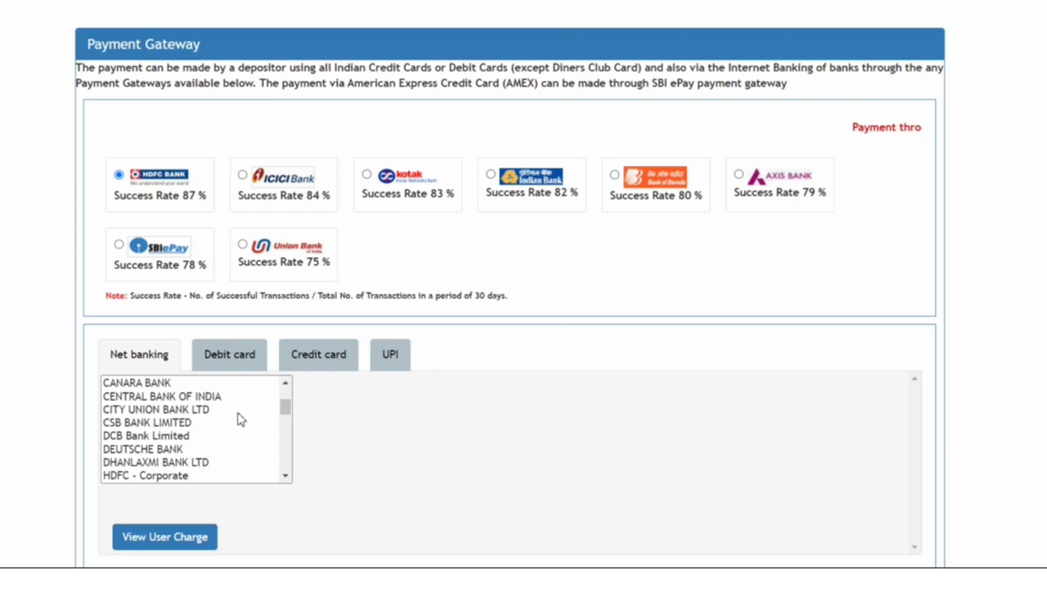
{"action": "scroll", "coordinate": [240, 419], "scroll_direction": "down", "scroll_amount": 3}
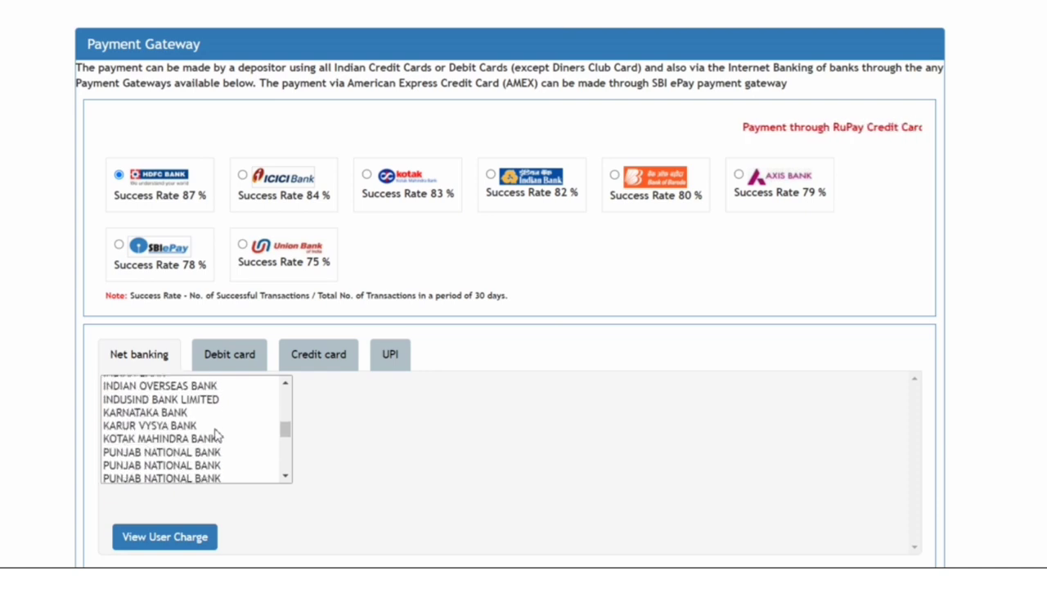
{"action": "left_click", "coordinate": [185, 452]}
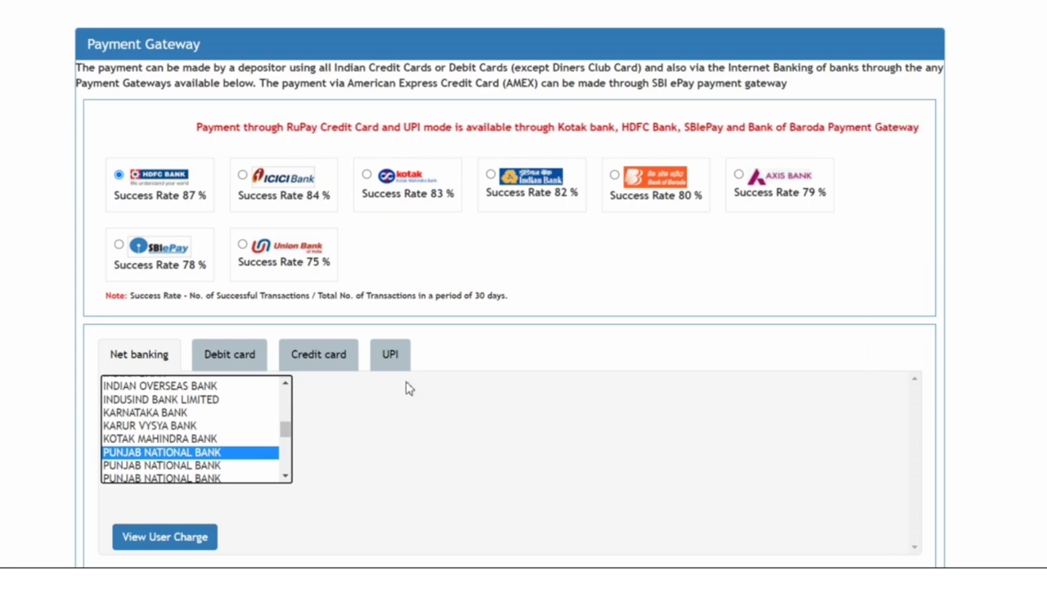
{"action": "left_click", "coordinate": [391, 355]}
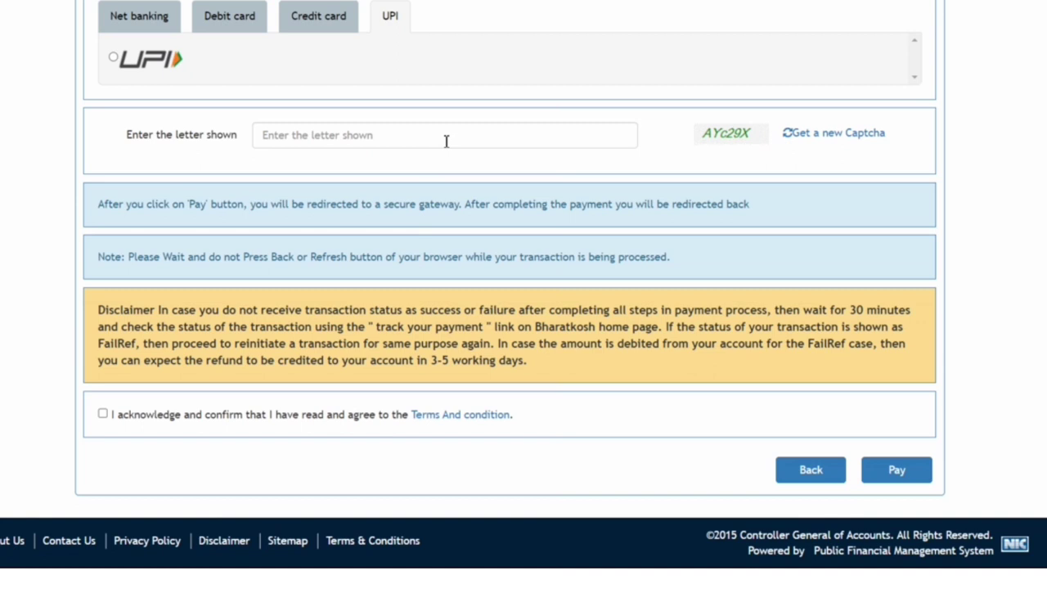
- Choose UPI, enter the captcha, acknowledge the terms and submit the payment
{"action": "left_click", "coordinate": [113, 57]}
{"action": "left_click", "coordinate": [428, 132]}
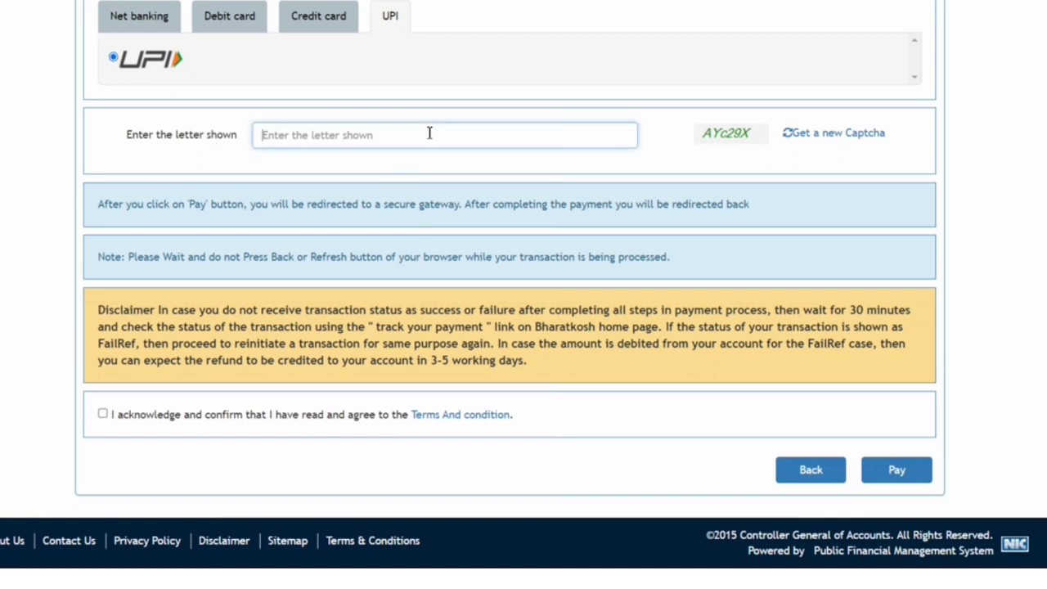
{"action": "type", "text": "A"}
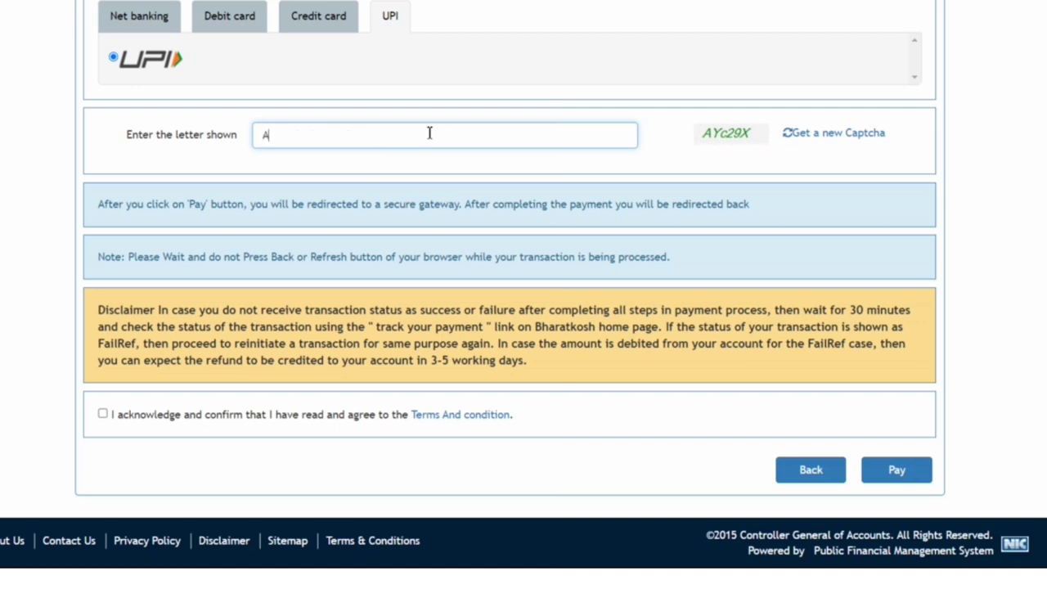
{"action": "type", "text": "Yc29X"}
{"action": "left_click", "coordinate": [102, 413]}
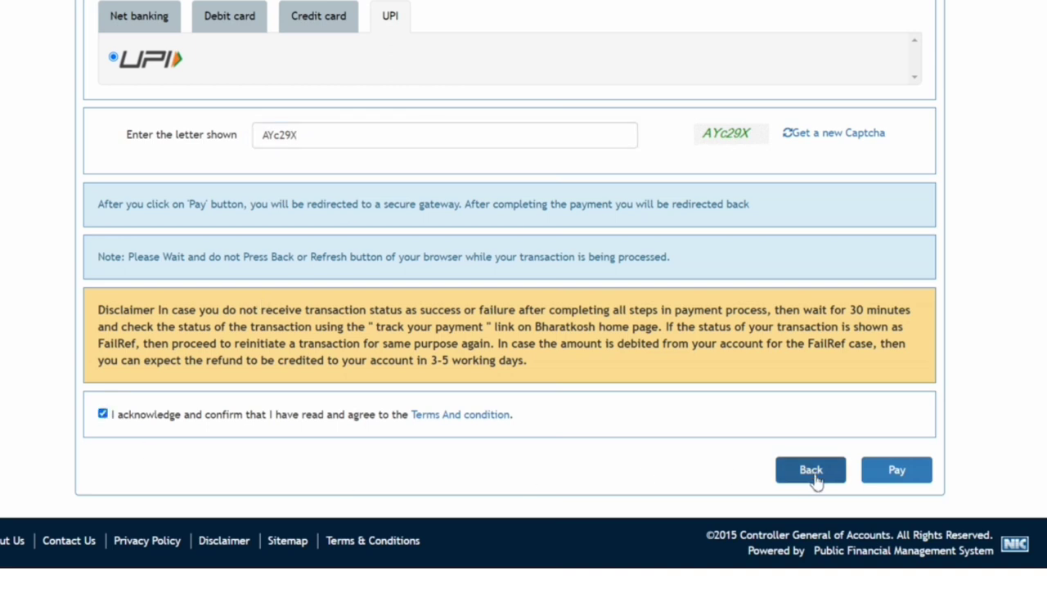
{"action": "left_click", "coordinate": [896, 473]}
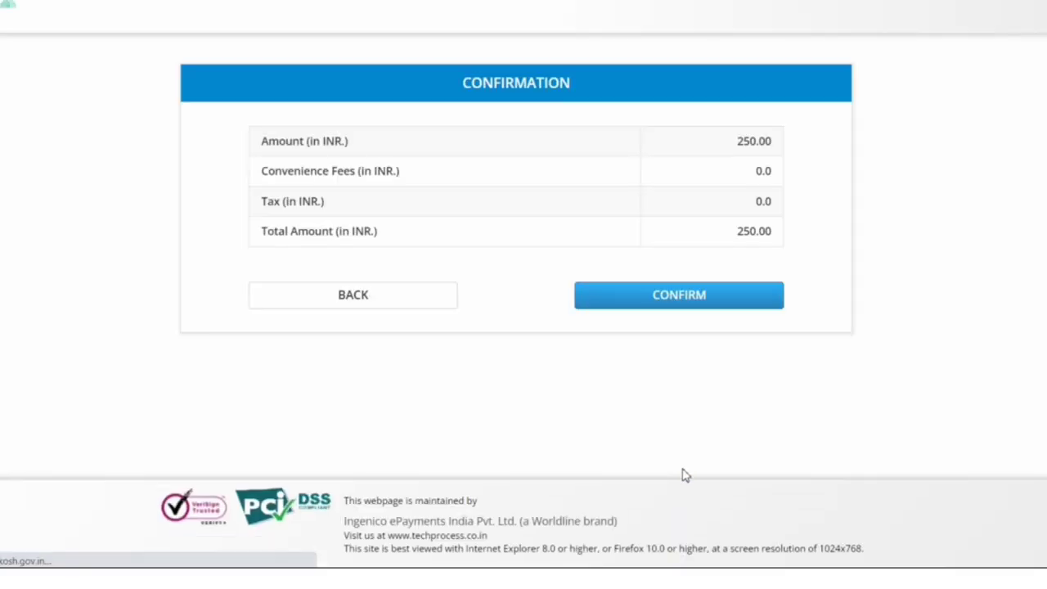
- Confirm the 250.00 INR total and enter the payer's UPI ID as the virtual payment address
{"action": "left_click", "coordinate": [681, 301]}
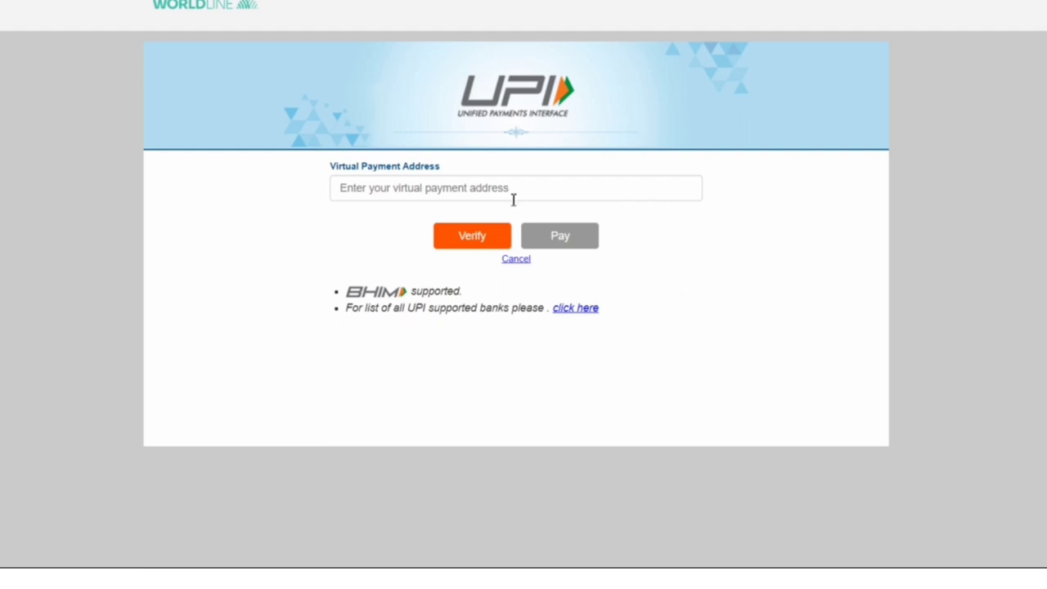
{"action": "left_click", "coordinate": [451, 187]}
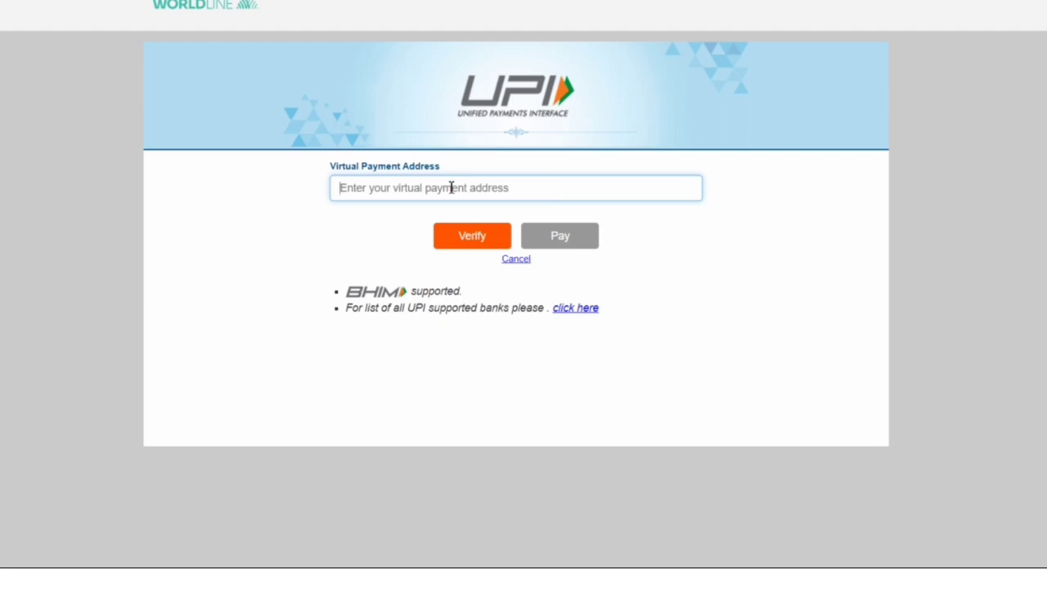
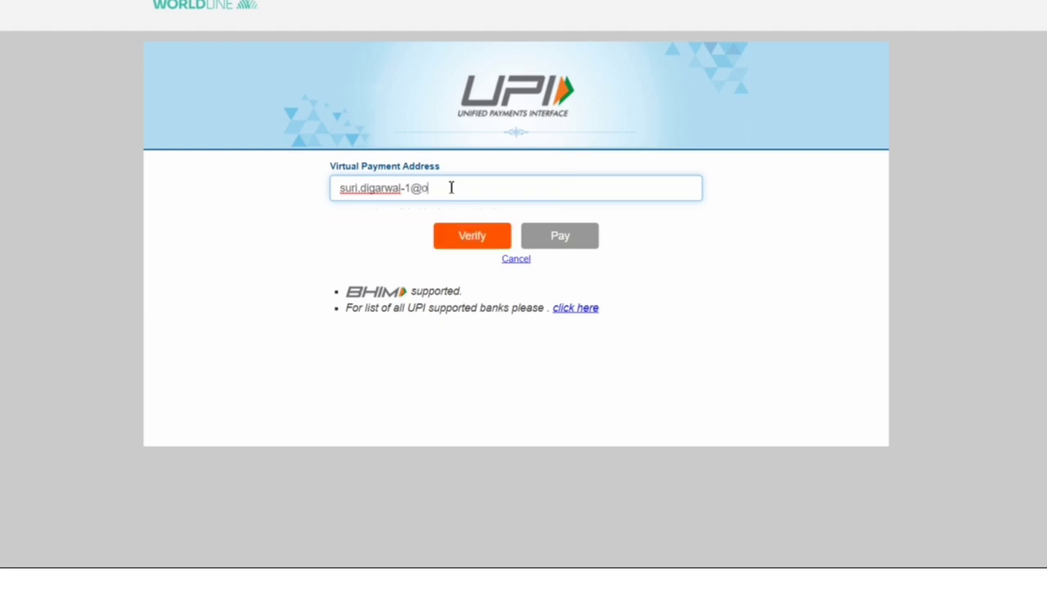
- Verify the UPI address and send the 250 INR payment request
{"action": "left_click", "coordinate": [468, 238]}
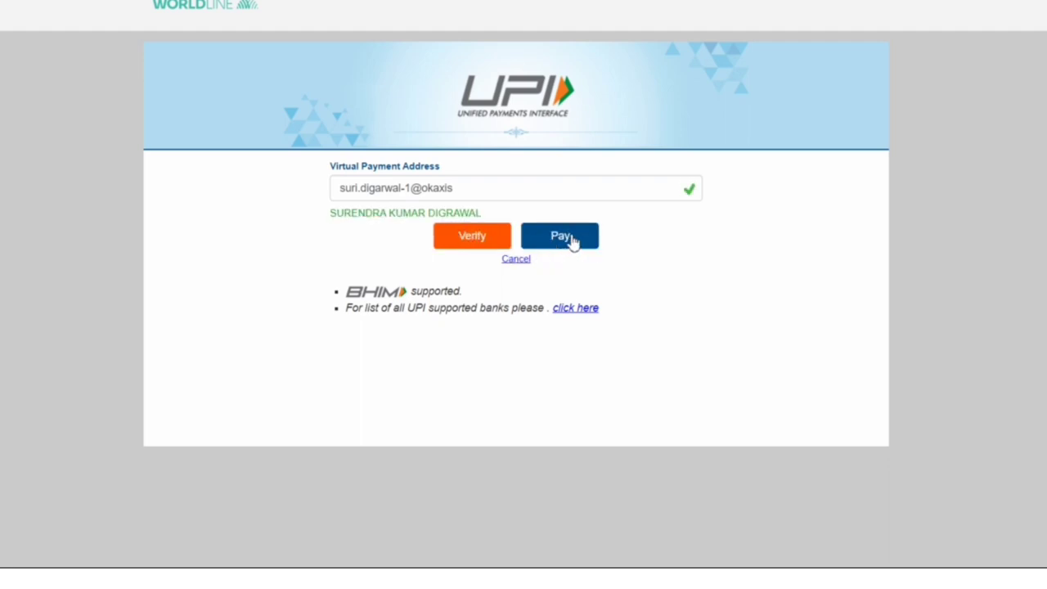
{"action": "left_click", "coordinate": [570, 241]}
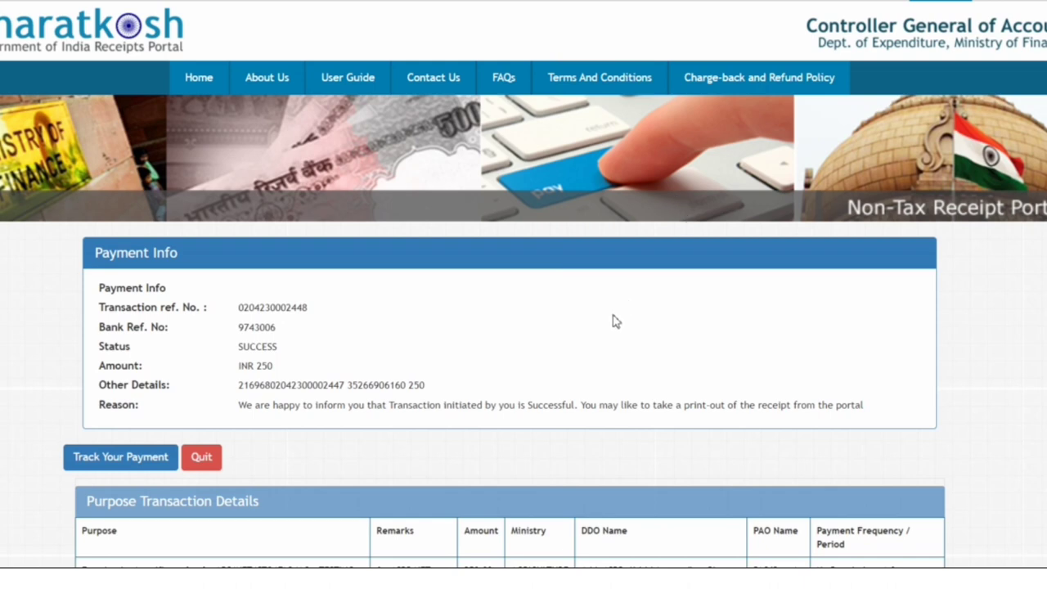
- Open the Transaction Receipt PDF from the Purpose Transaction Details section
{"action": "scroll", "coordinate": [615, 321], "scroll_direction": "down", "scroll_amount": 5}
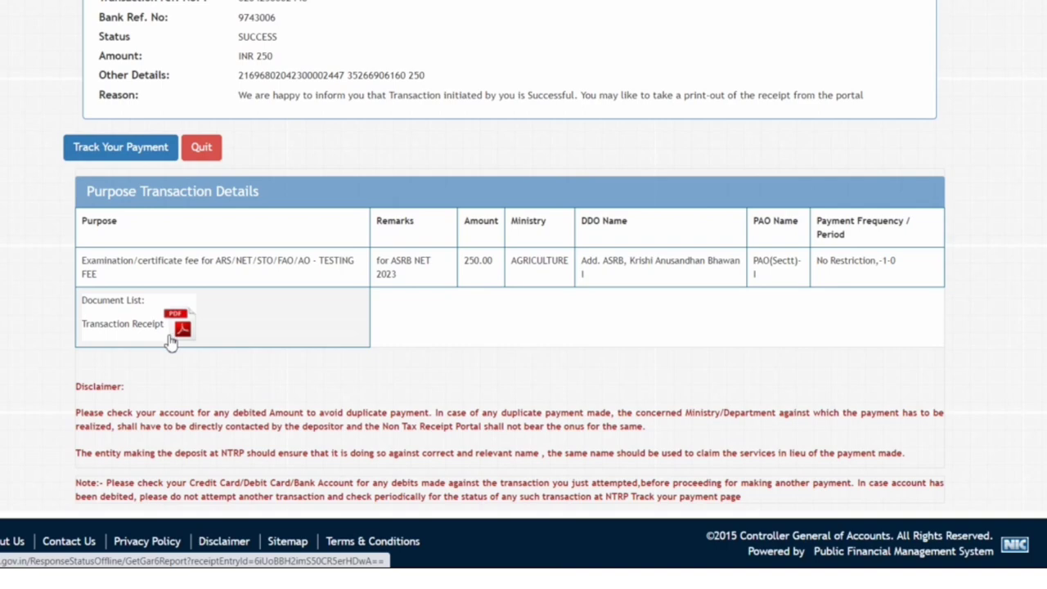
{"action": "scroll", "coordinate": [171, 346], "scroll_direction": "up", "scroll_amount": 1}
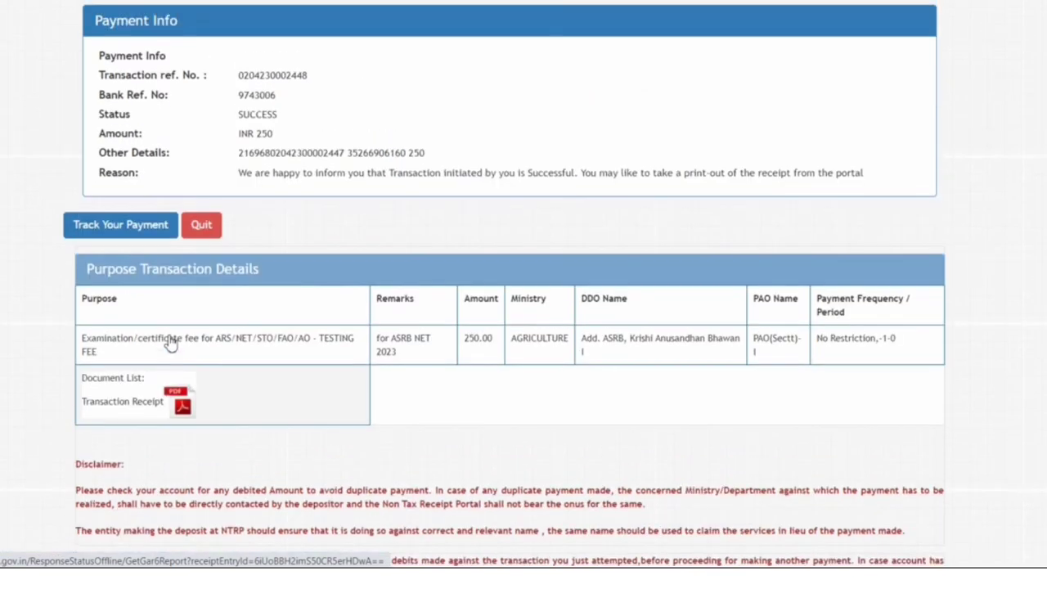
{"action": "left_click", "coordinate": [182, 409]}
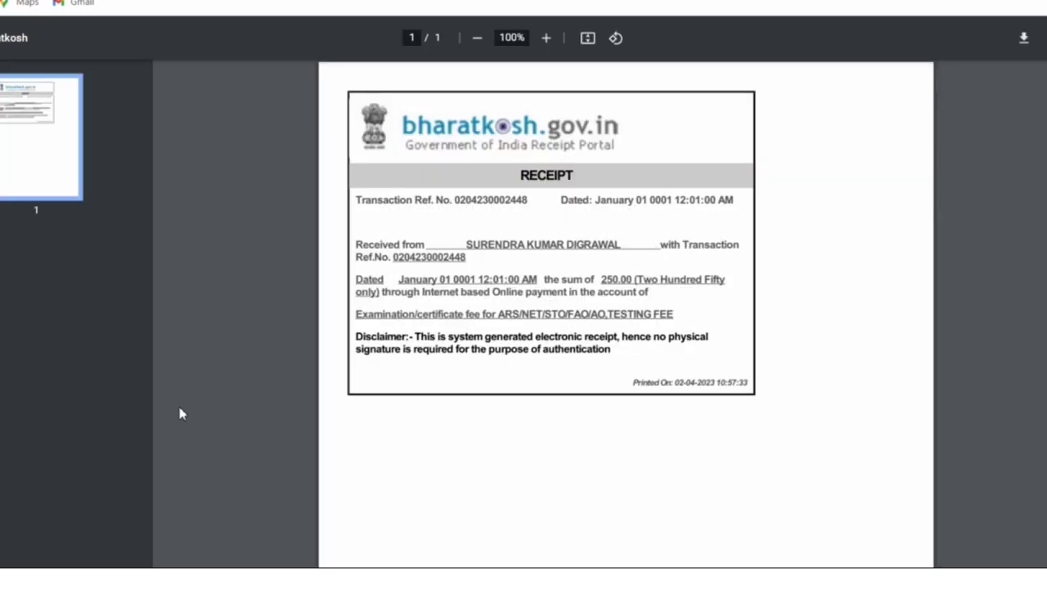
- Zoom the receipt to 175% and check the payer name and the 250.00 amount
{"action": "left_click", "coordinate": [545, 40]}
{"action": "double_click", "coordinate": [546, 39]}
{"action": "left_click", "coordinate": [545, 39]}
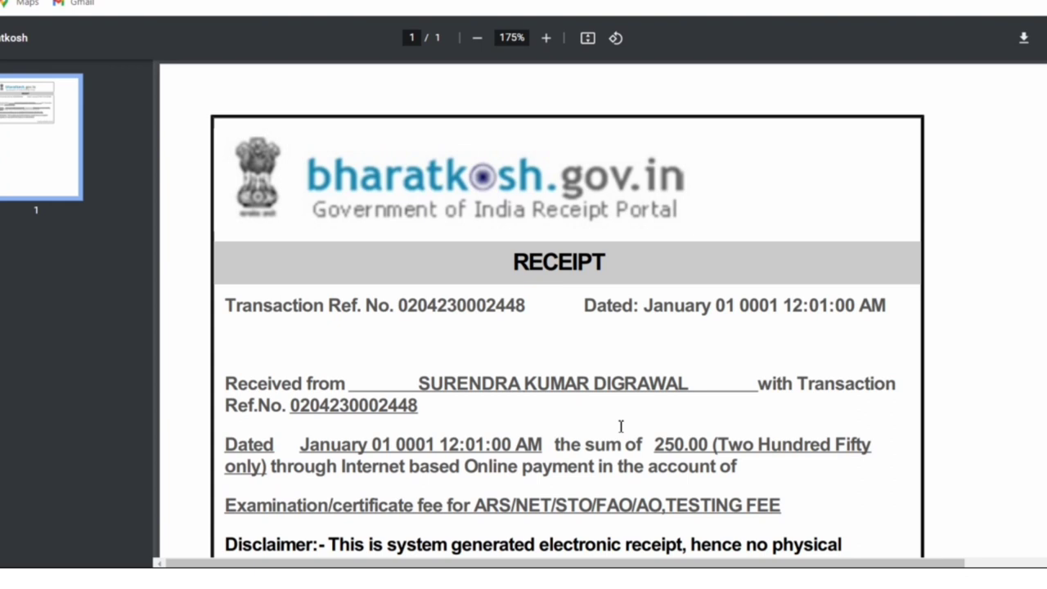
{"action": "scroll", "coordinate": [621, 426], "scroll_direction": "down", "scroll_amount": 2}
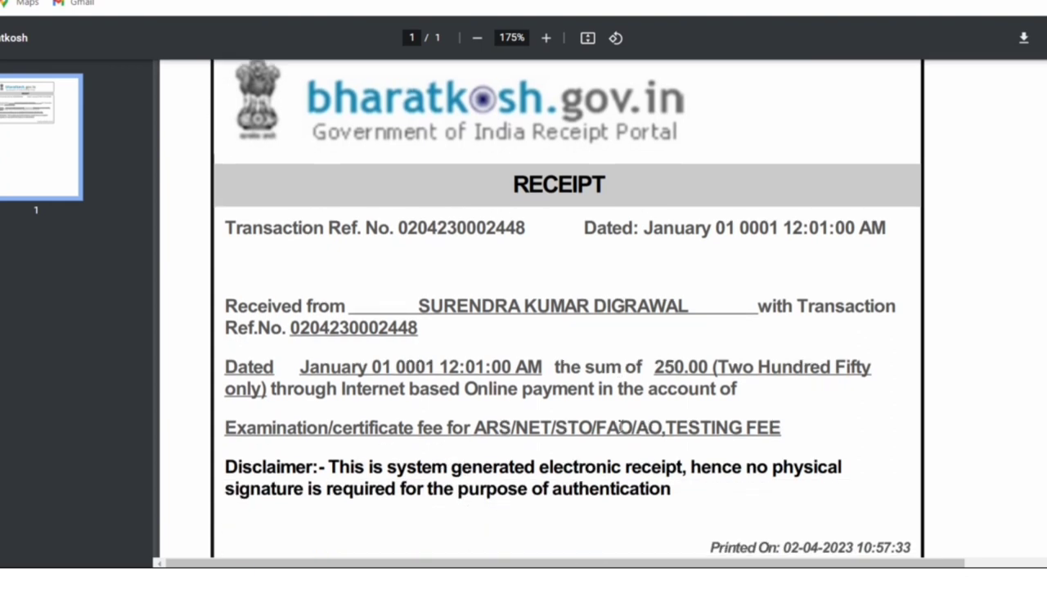
{"action": "scroll", "coordinate": [621, 426], "scroll_direction": "down", "scroll_amount": 2}
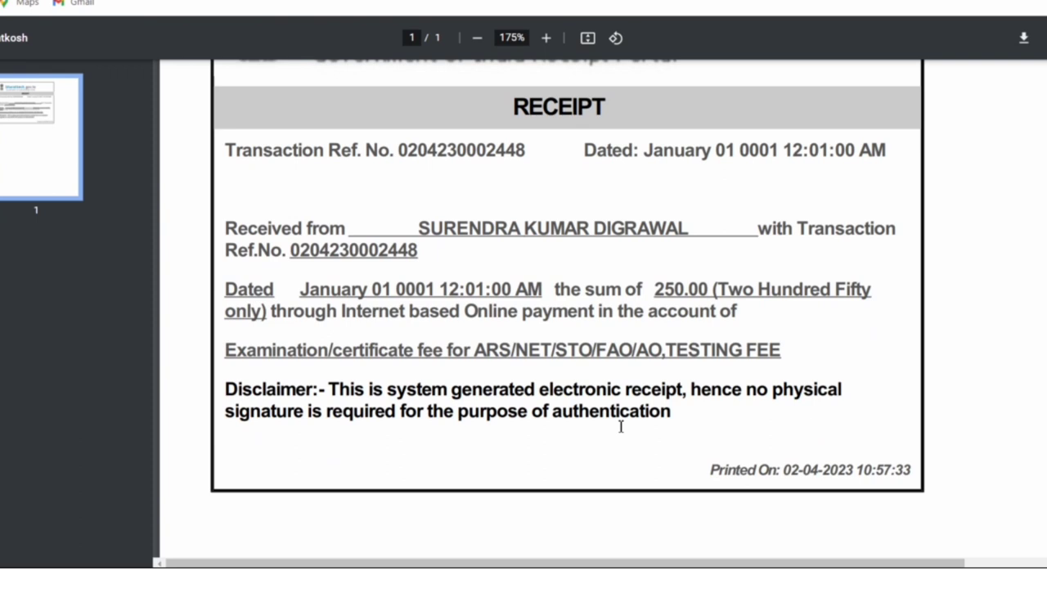
{"action": "scroll", "coordinate": [620, 426], "scroll_direction": "down", "scroll_amount": 2}
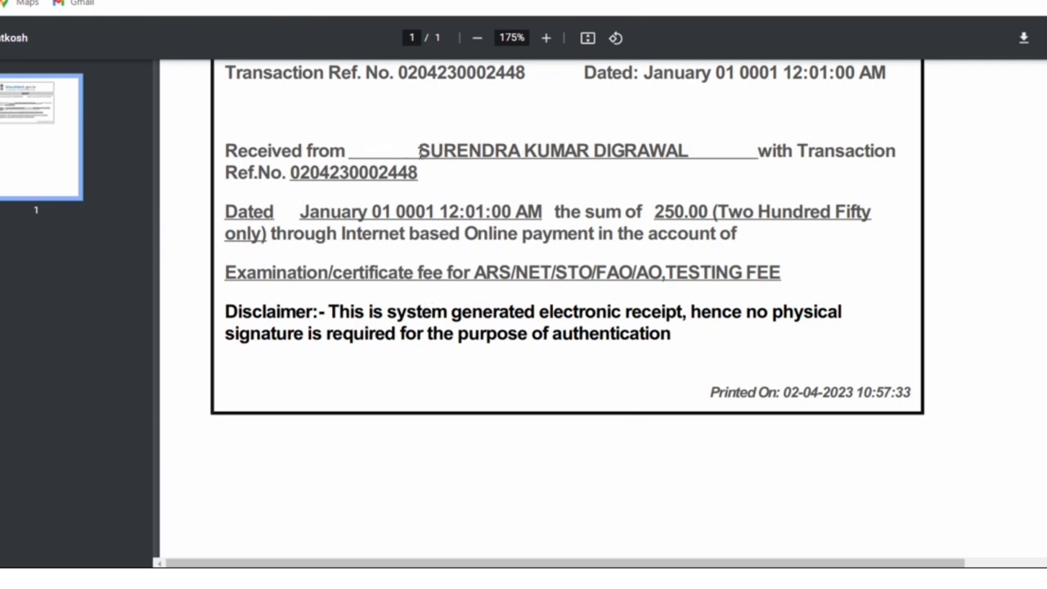
{"action": "left_click_drag", "start_coordinate": [418, 153], "coordinate": [695, 144]}
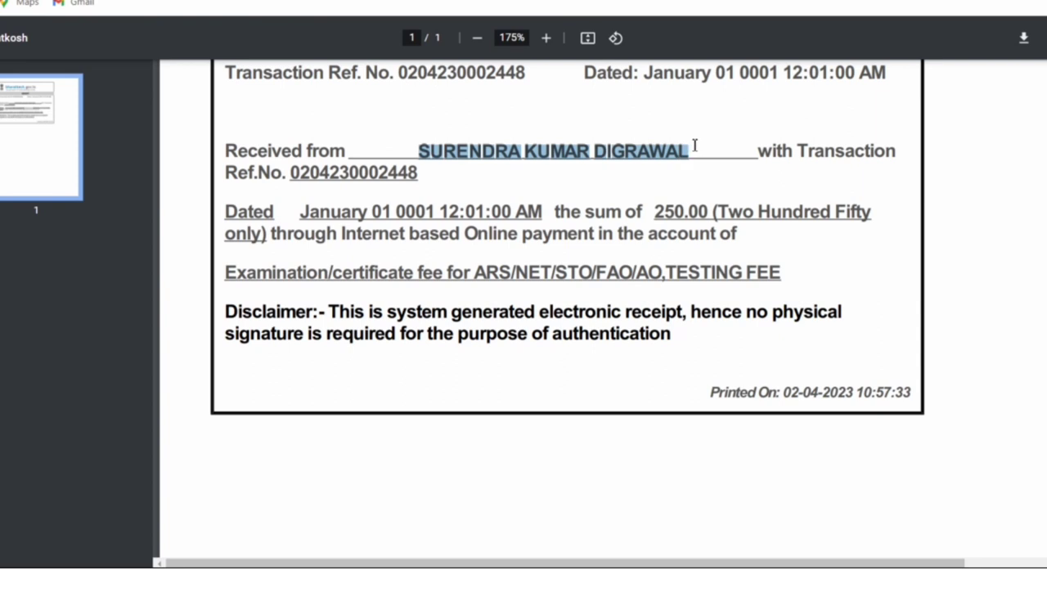
{"action": "left_click", "coordinate": [675, 196]}
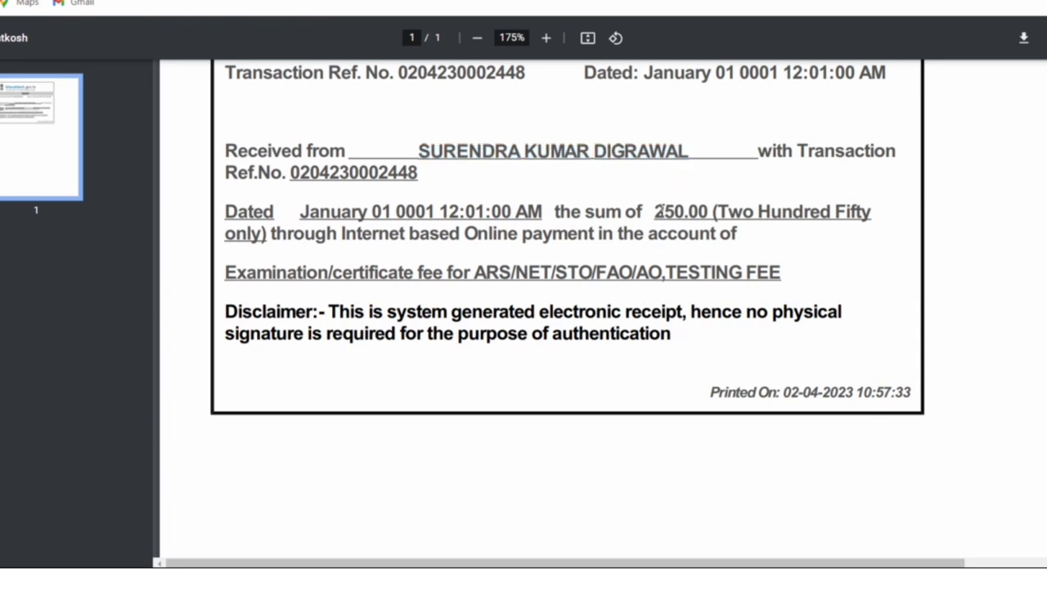
{"action": "left_click_drag", "start_coordinate": [660, 210], "coordinate": [874, 212]}
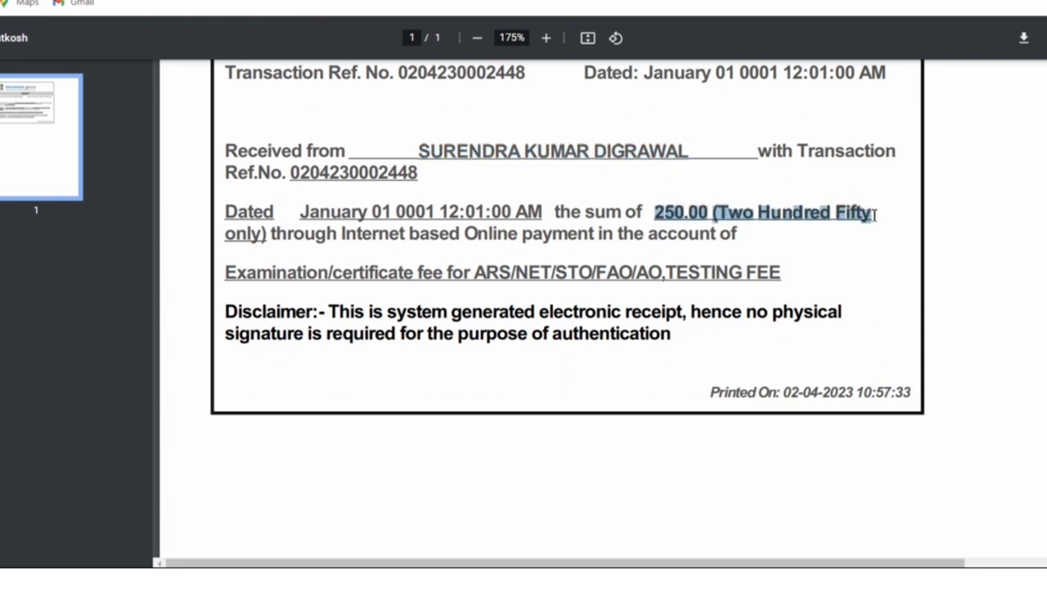
{"action": "left_click", "coordinate": [859, 279]}
- Download the Bharatkosh receipt PDF and save it to the computer
{"action": "scroll", "coordinate": [596, 427], "scroll_direction": "up", "scroll_amount": 3}
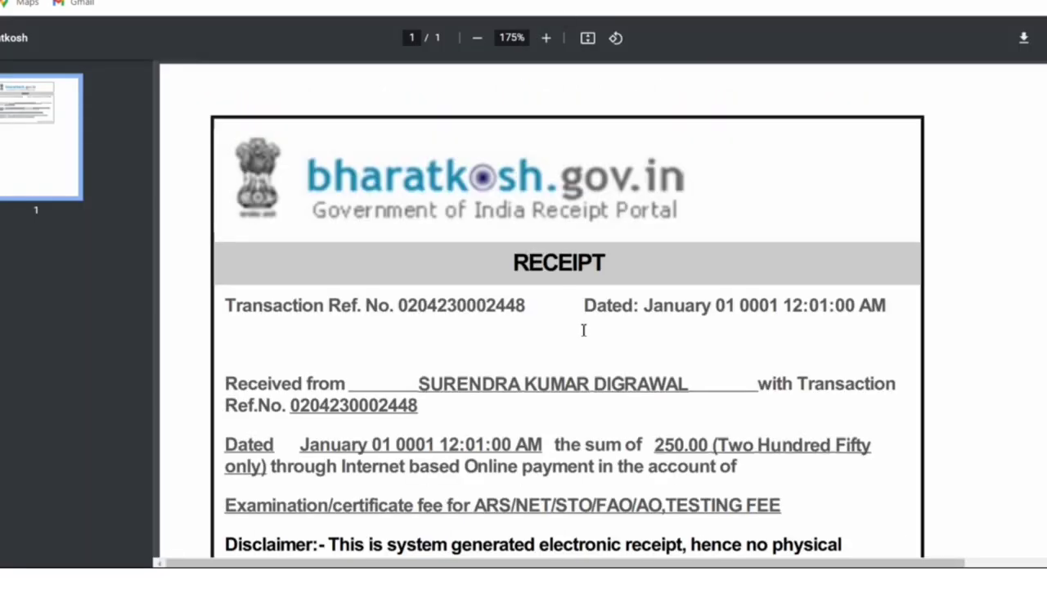
{"action": "scroll", "coordinate": [611, 341], "scroll_direction": "down", "scroll_amount": 9}
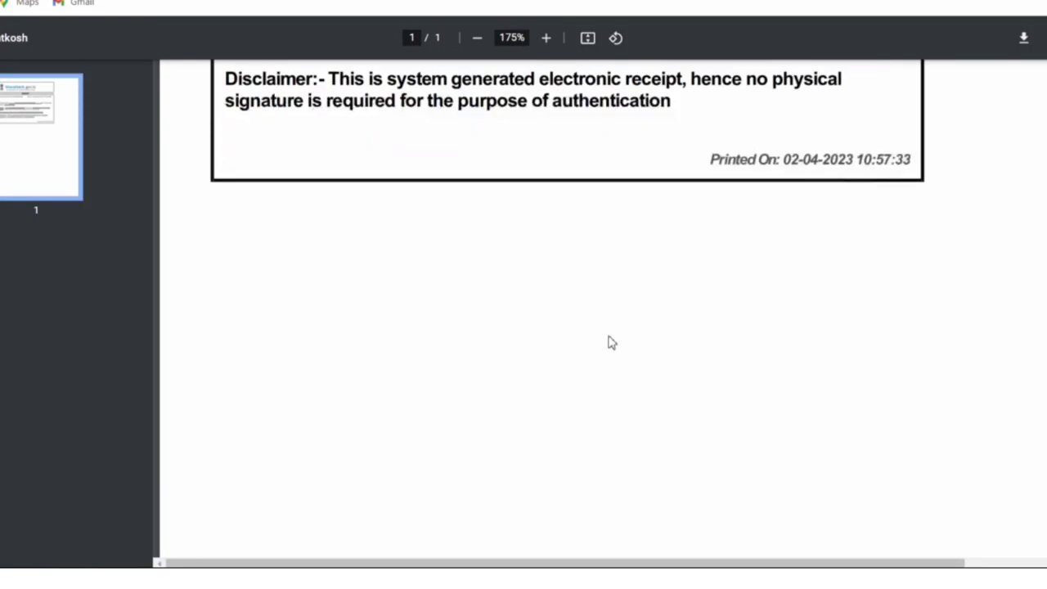
{"action": "scroll", "coordinate": [609, 343], "scroll_direction": "up", "scroll_amount": 4}
{"action": "scroll", "coordinate": [611, 342], "scroll_direction": "up", "scroll_amount": 5}
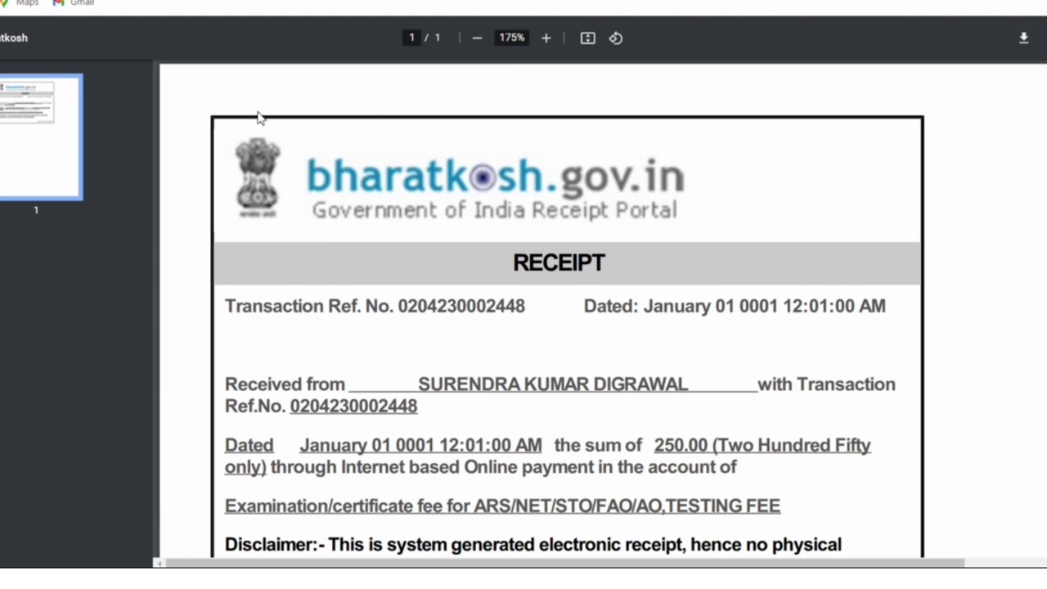
{"action": "left_click", "coordinate": [1016, 49]}
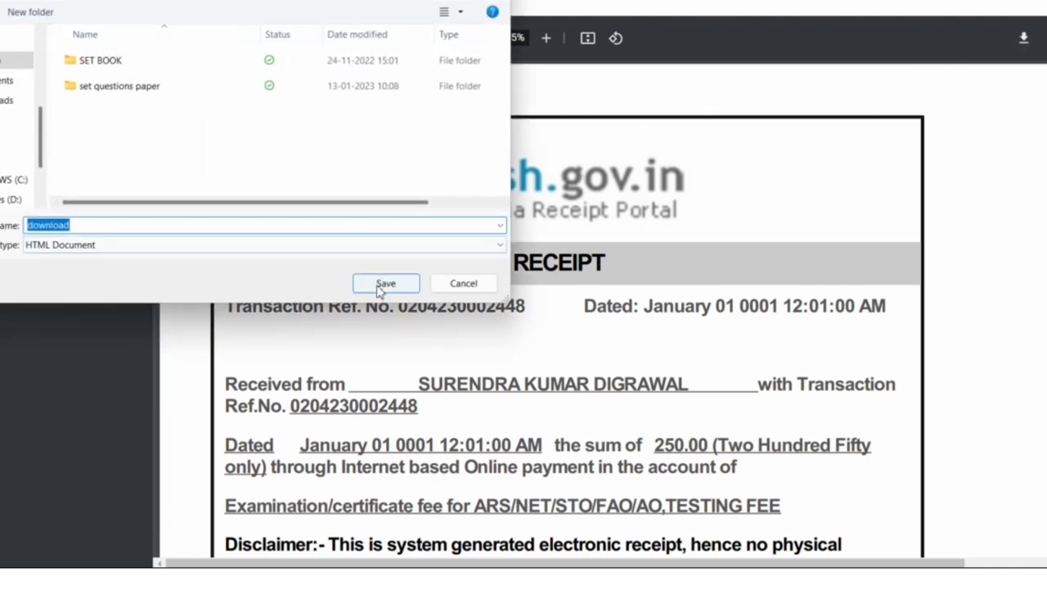
{"action": "left_click", "coordinate": [380, 288]}
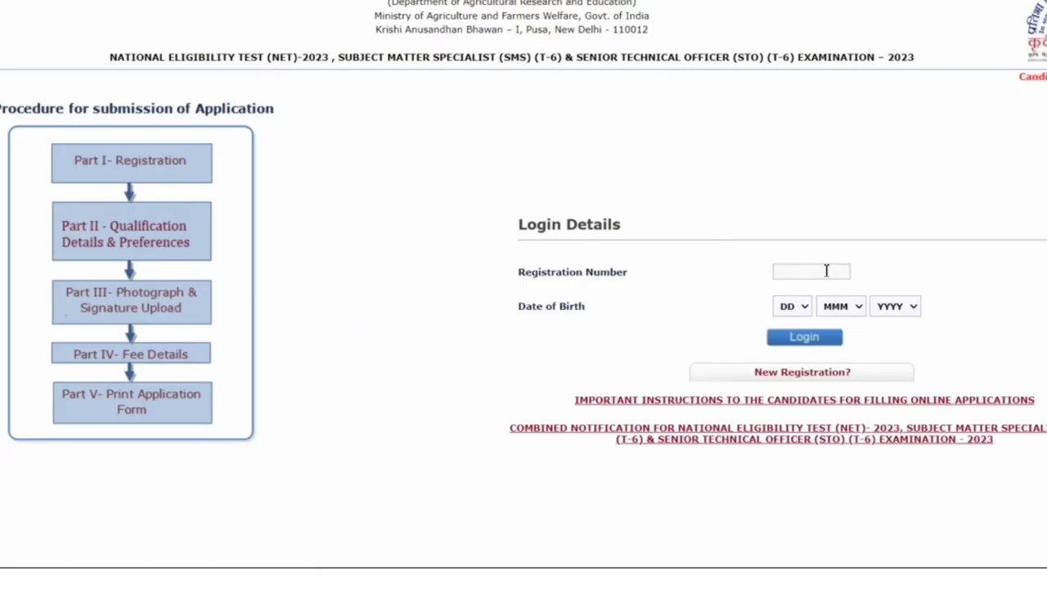
- Enter the candidate's registration number into the ASRB NET-2023 login form
{"action": "left_click", "coordinate": [825, 272]}
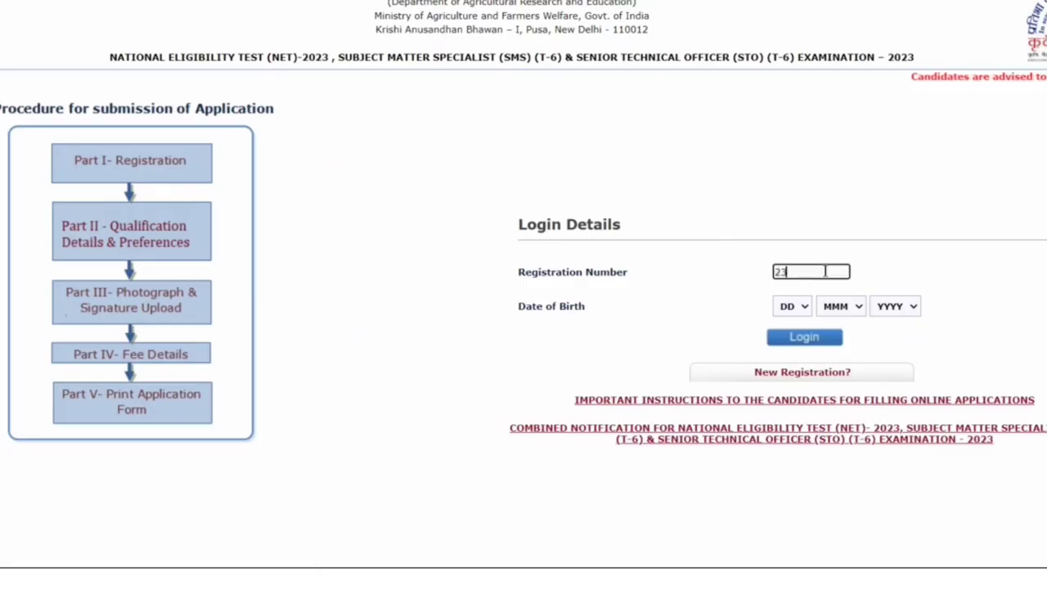
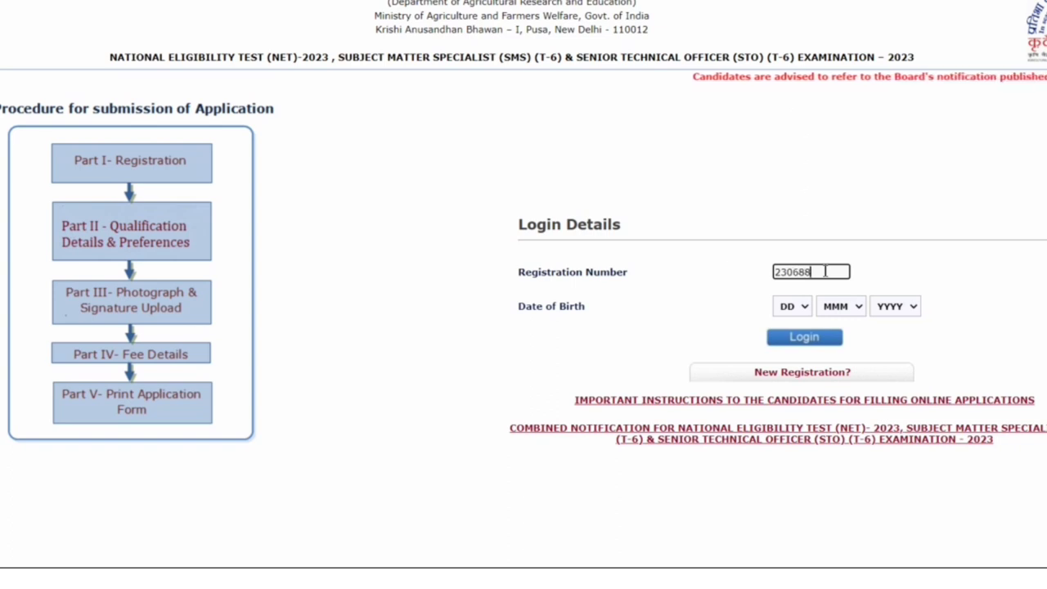